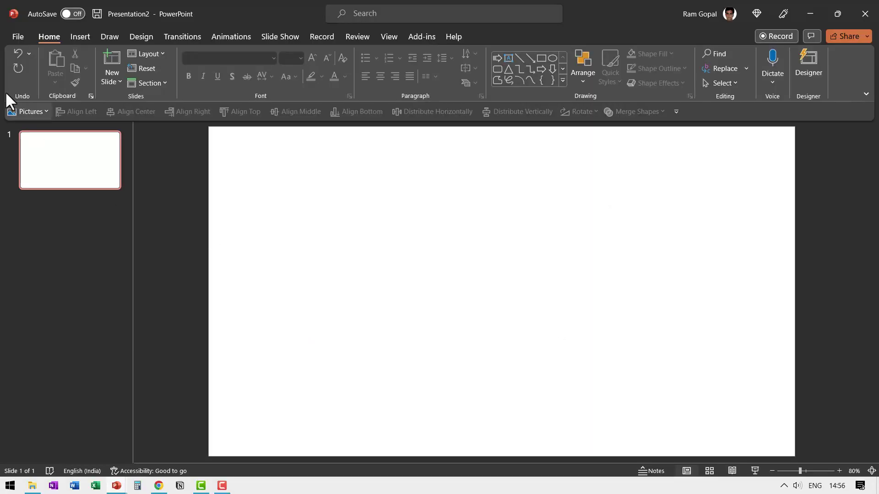
Step: In Stock Images' Cutout People collection, select the suited man with his hand at his chin
left_click(86, 40)
left_click(95, 82)
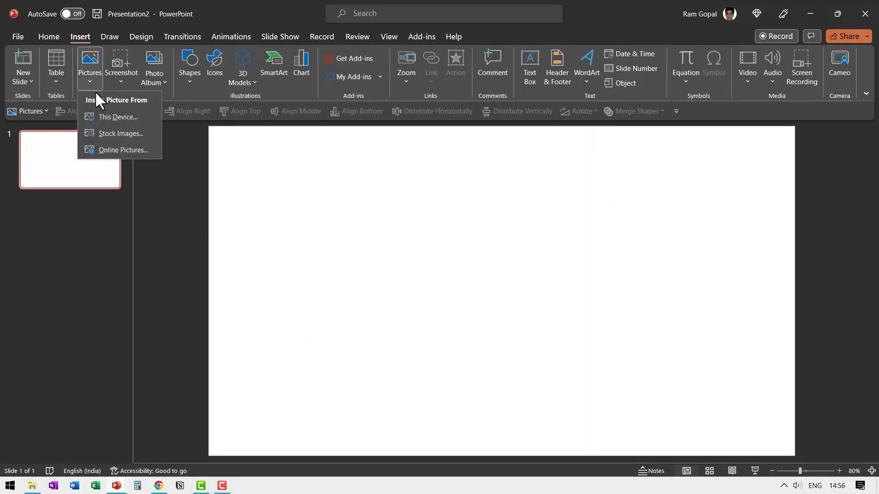
left_click(119, 133)
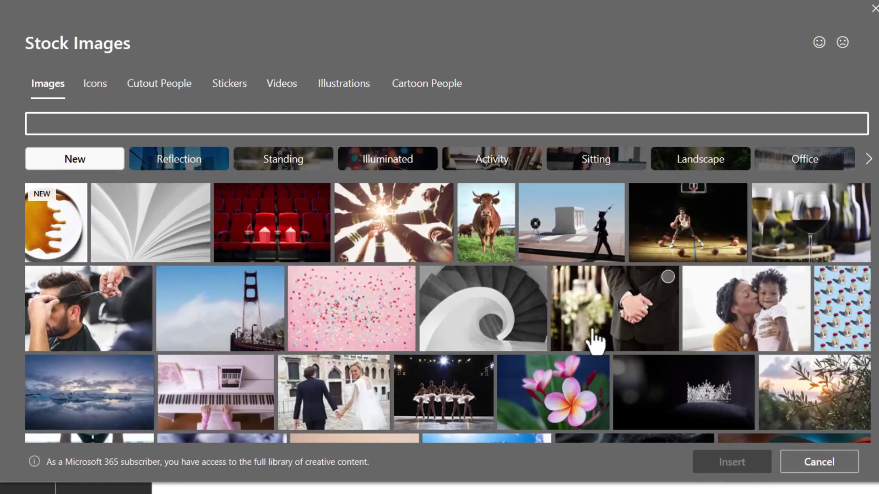
left_click(153, 83)
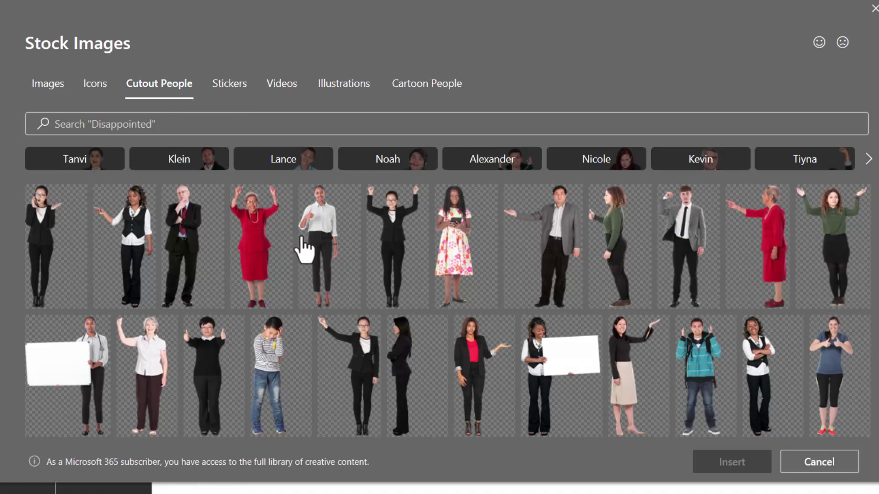
scroll(306, 249, "down", 3)
scroll(559, 331, "down", 2)
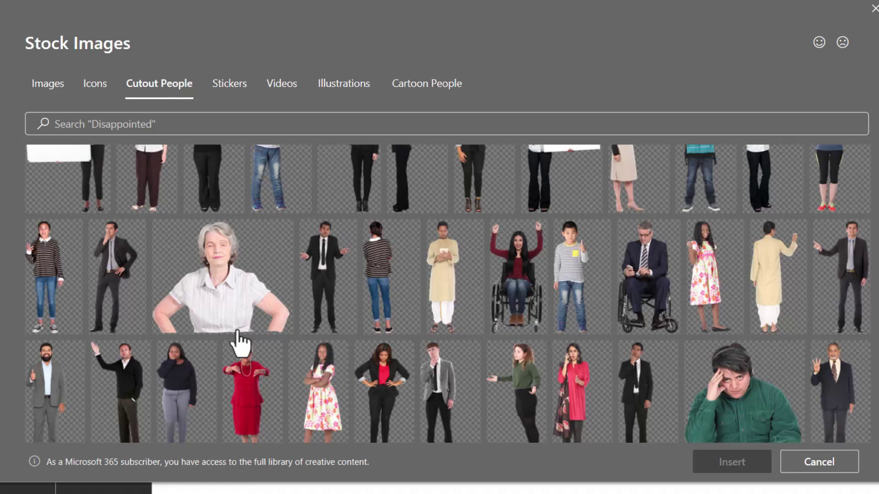
left_click(120, 279)
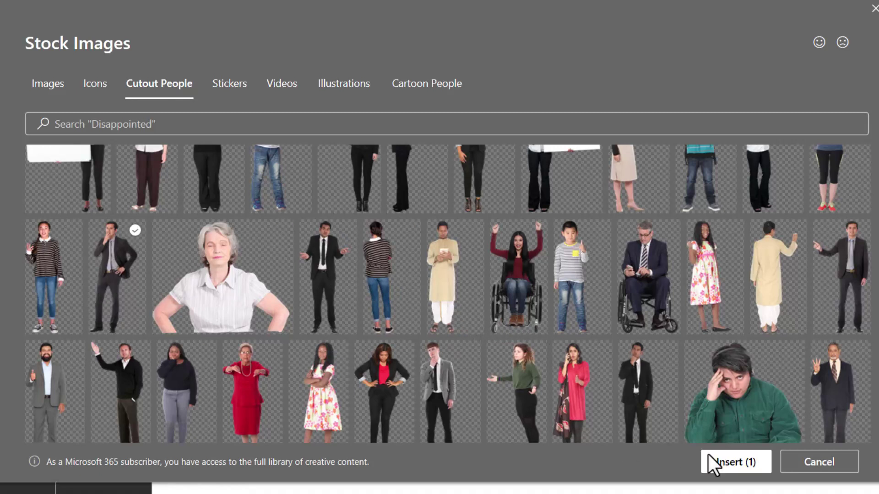
Step: Insert the suited-man cutout, shrink it at the slide's left, and place a copy to its right
left_click(727, 470)
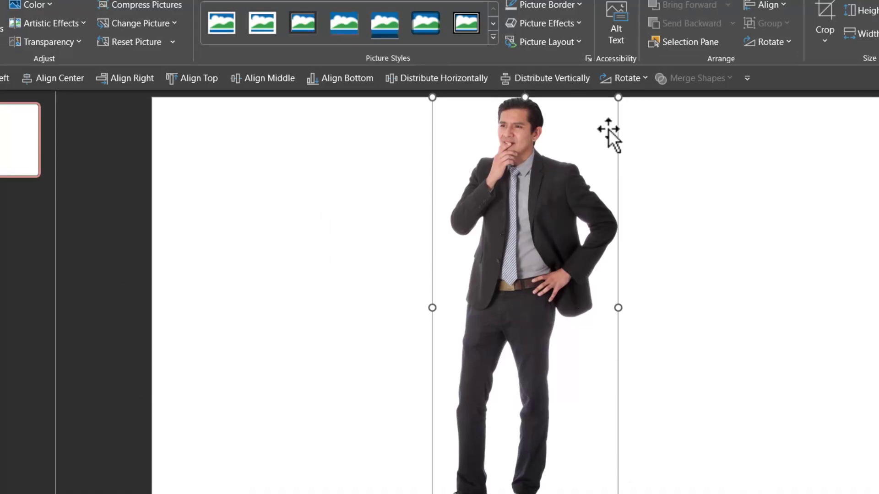
left_click_drag(559, 227, 347, 228)
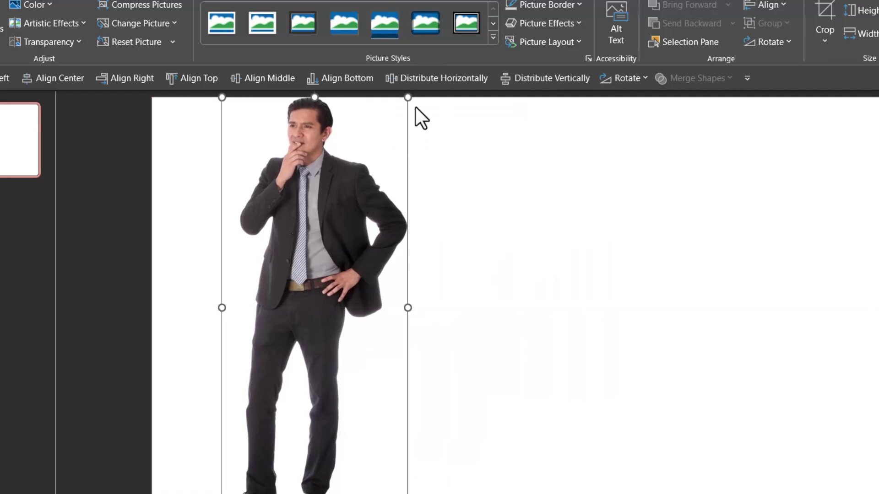
left_click_drag(408, 97, 378, 163)
left_click_drag(349, 243, 359, 210)
key("ctrl+d")
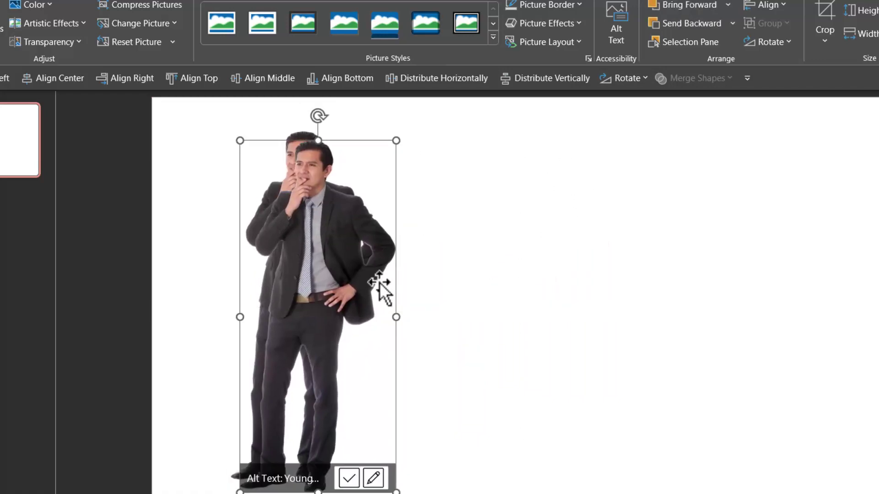
left_click_drag(382, 290, 576, 259)
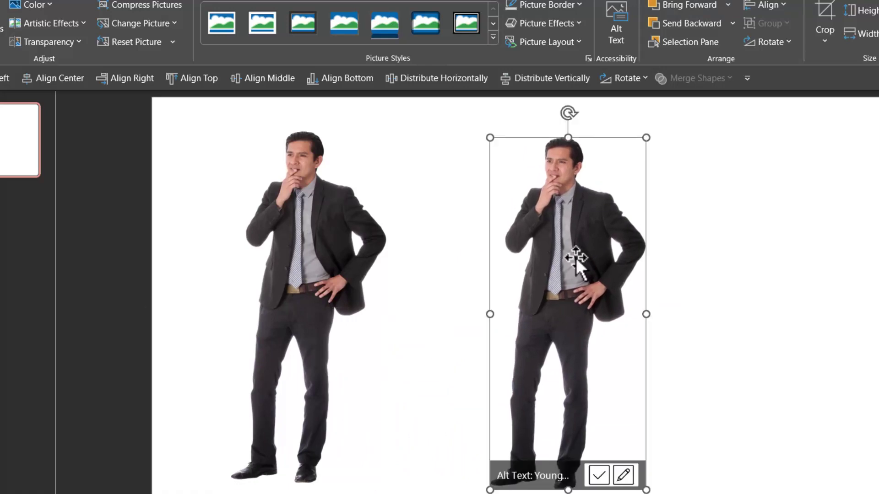
Step: Set the right-hand copy's Sharpness 100%, Brightness -100% and Contrast 100% in Picture Corrections
right_click(576, 259)
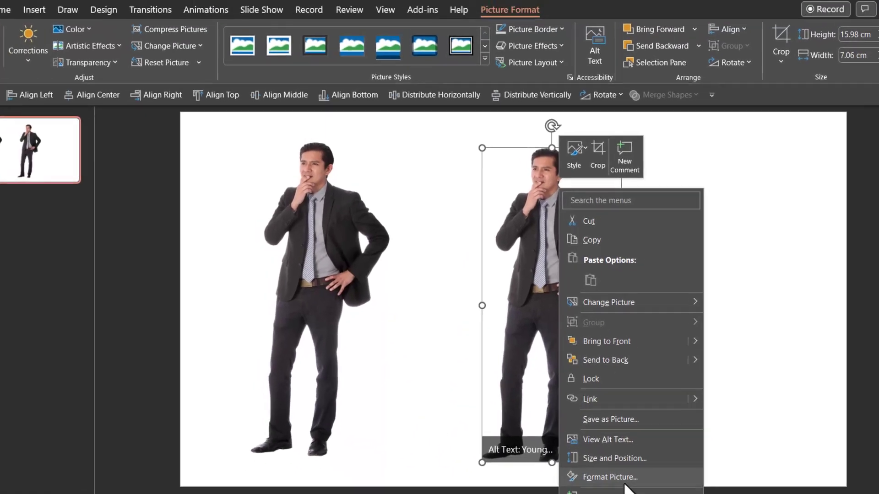
key("Escape")
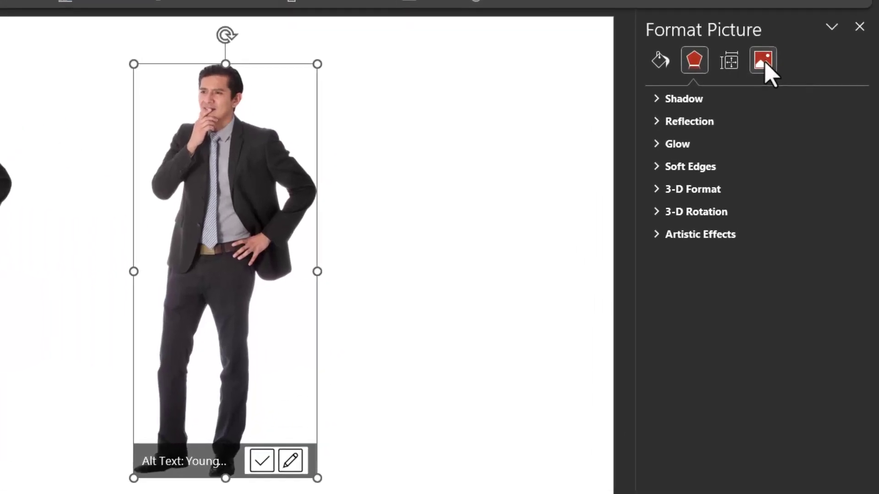
left_click(765, 67)
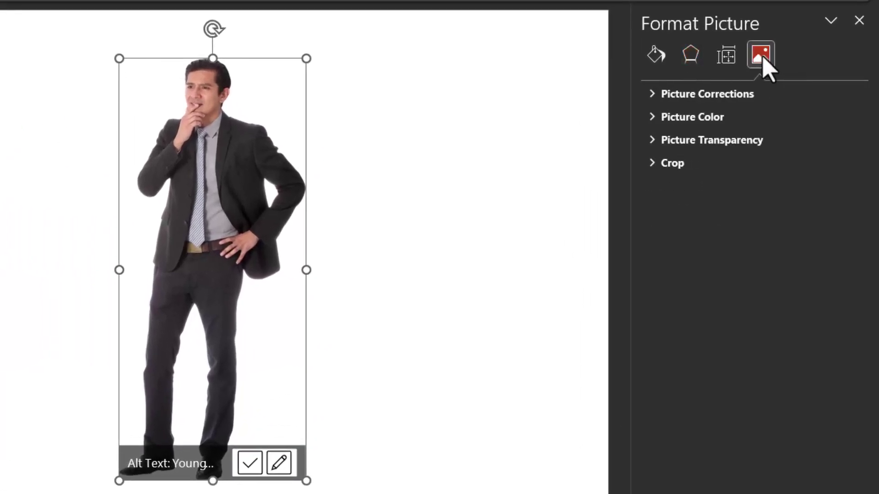
left_click(661, 96)
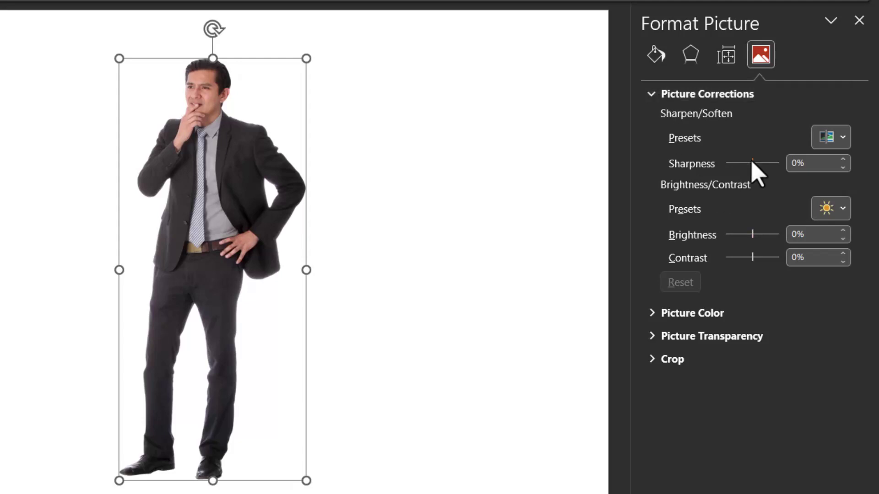
left_click_drag(752, 163, 806, 165)
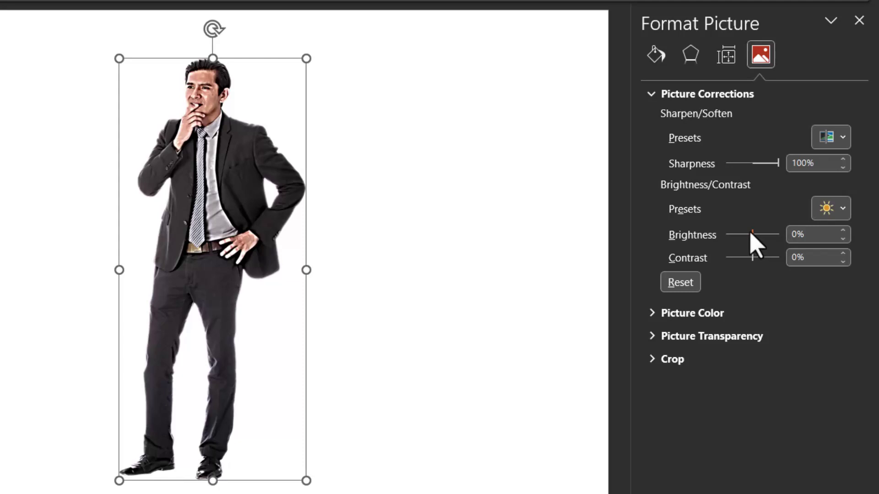
left_click_drag(752, 235, 663, 232)
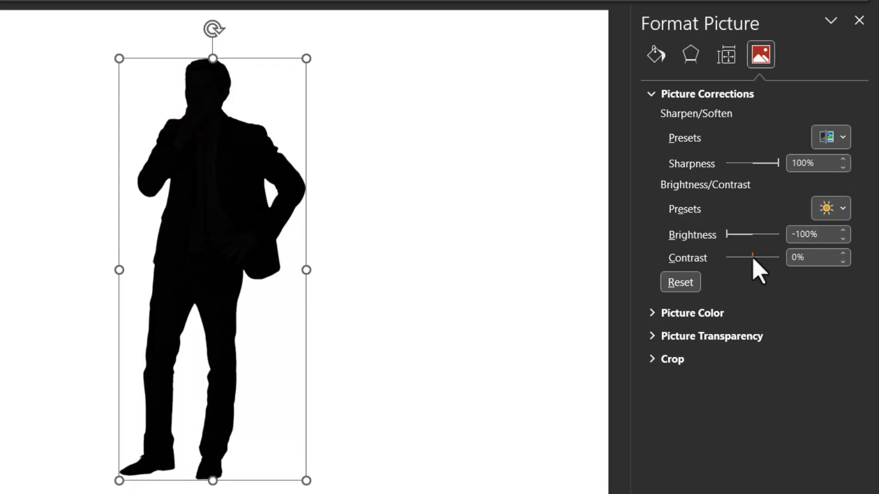
left_click_drag(753, 257, 806, 254)
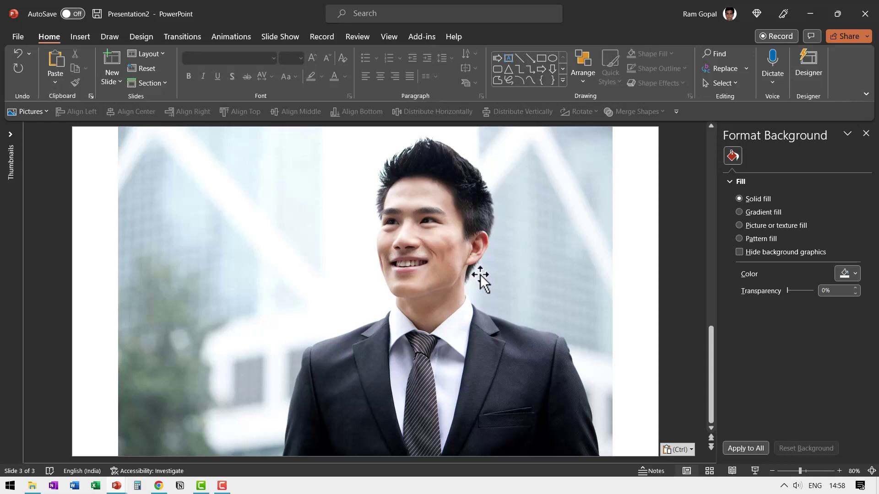
Step: Apply Remove Background to the smiling man's portrait and accept the default cutout
left_click(455, 219)
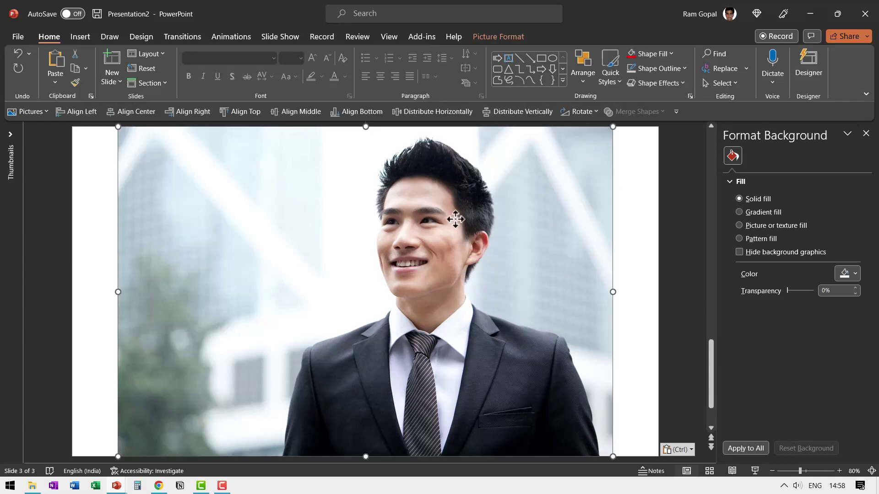
left_click(490, 36)
left_click(37, 76)
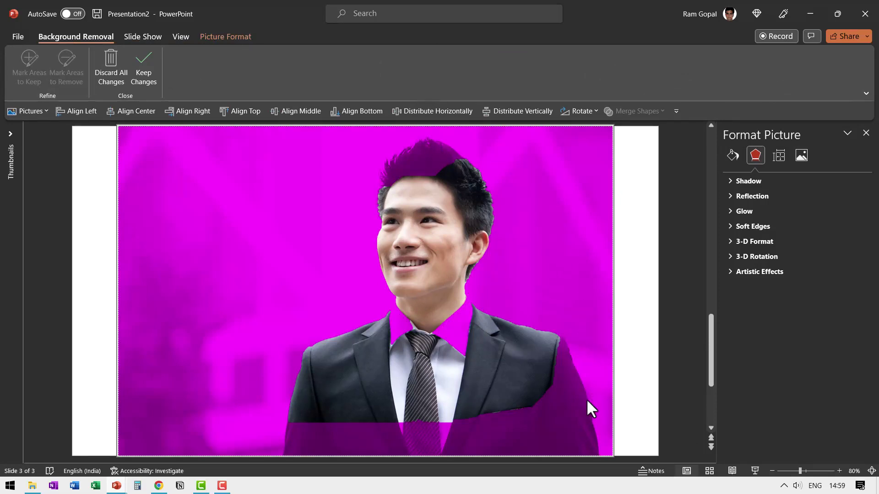
left_click(632, 276)
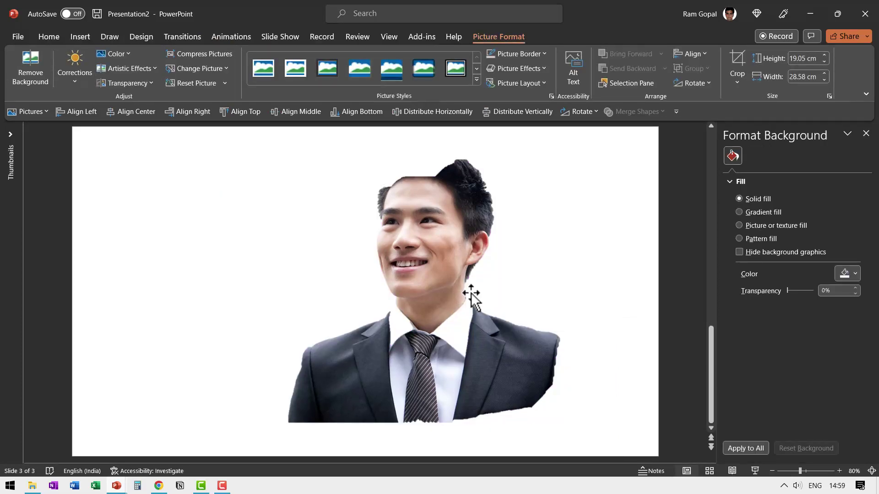
Step: Reopen Remove Background and mark the hair, neck, jaw and right sleeve as areas to keep
left_click(439, 237)
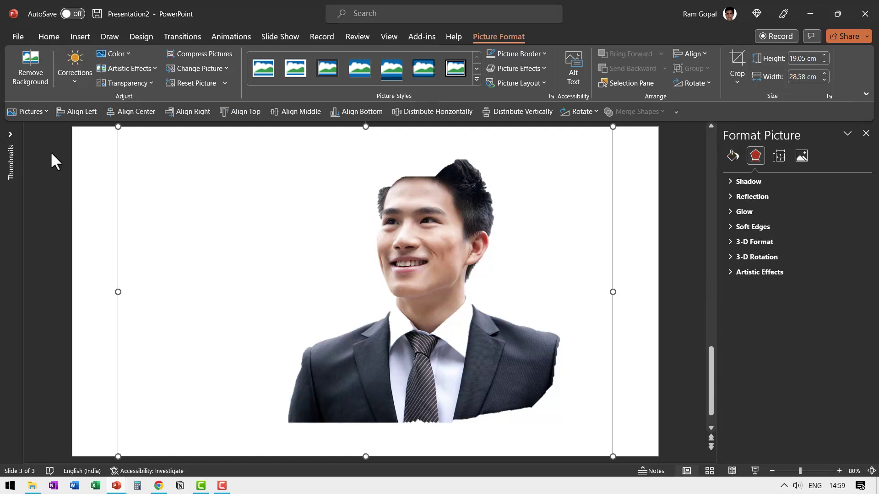
left_click(29, 73)
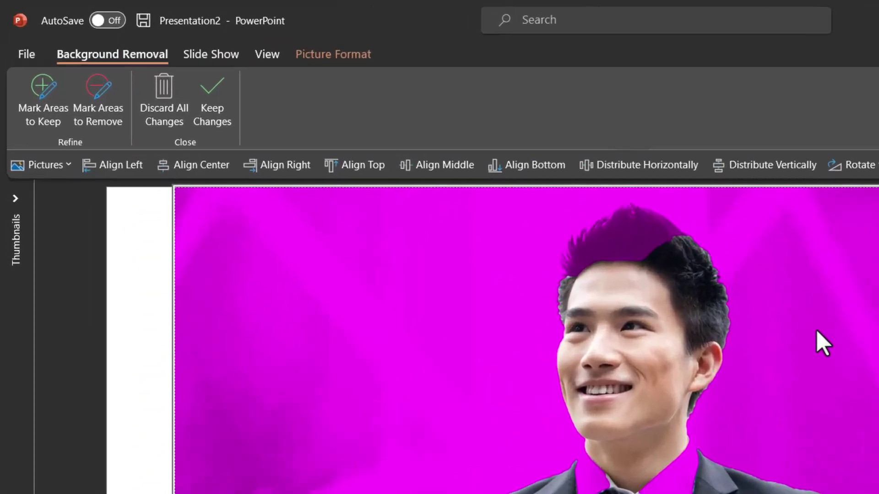
left_click(44, 125)
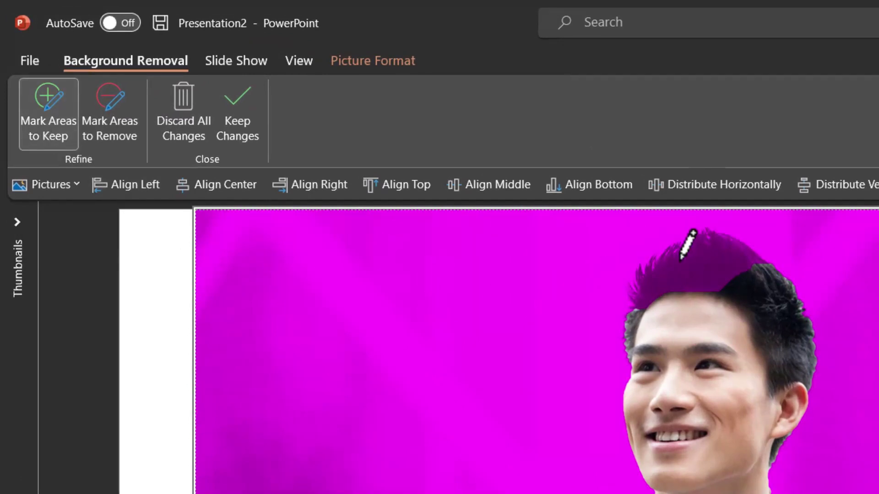
mouse_move(644, 289)
left_mouse_down()
mouse_move(730, 258)
mouse_move(761, 269)
left_mouse_up()
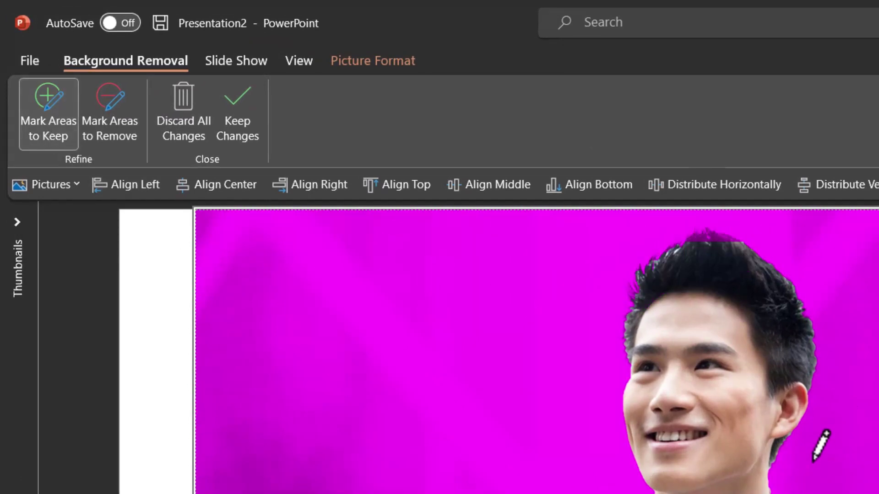
left_click_drag(703, 235, 726, 247)
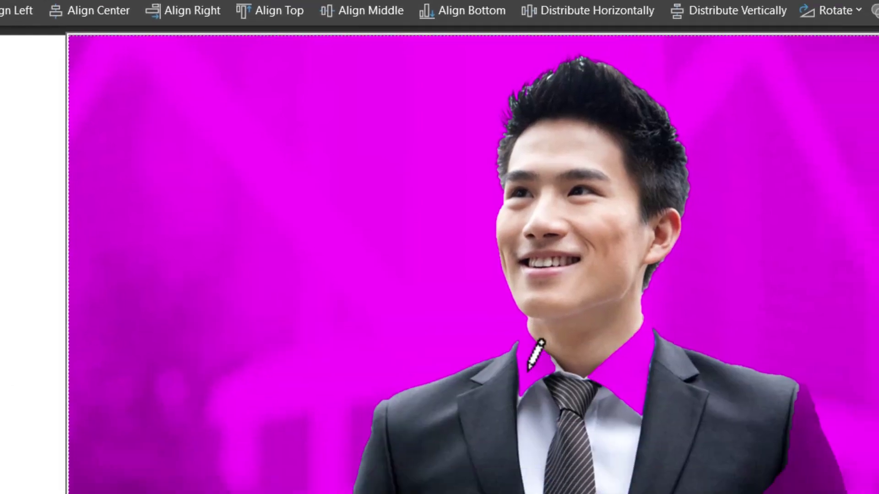
left_click_drag(653, 493, 765, 493)
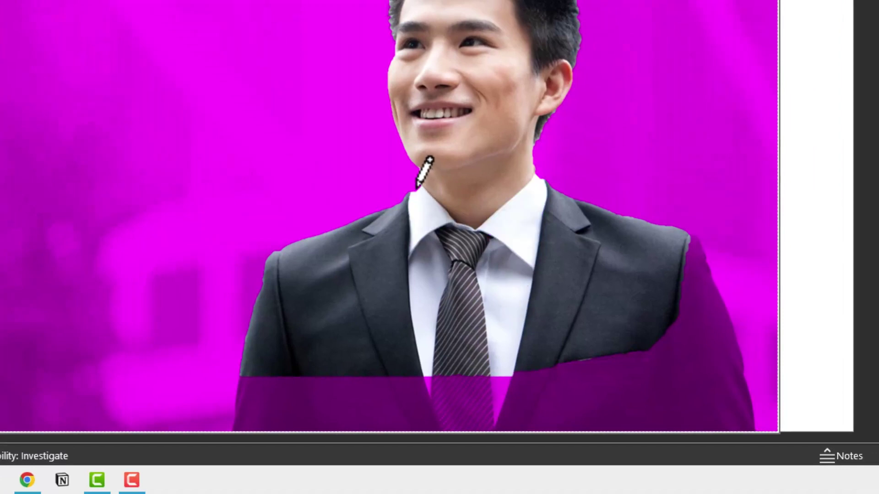
left_click_drag(415, 190, 422, 204)
left_click_drag(682, 282, 718, 417)
left_click_drag(735, 378, 751, 428)
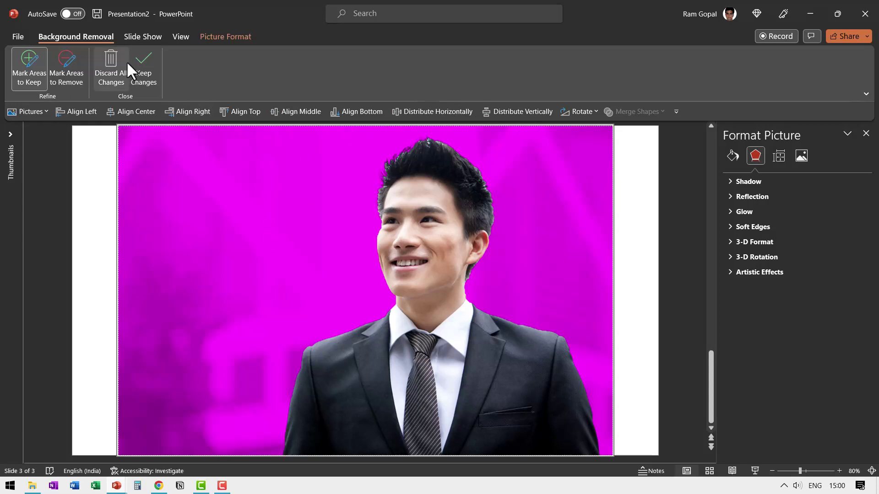
left_click(142, 70)
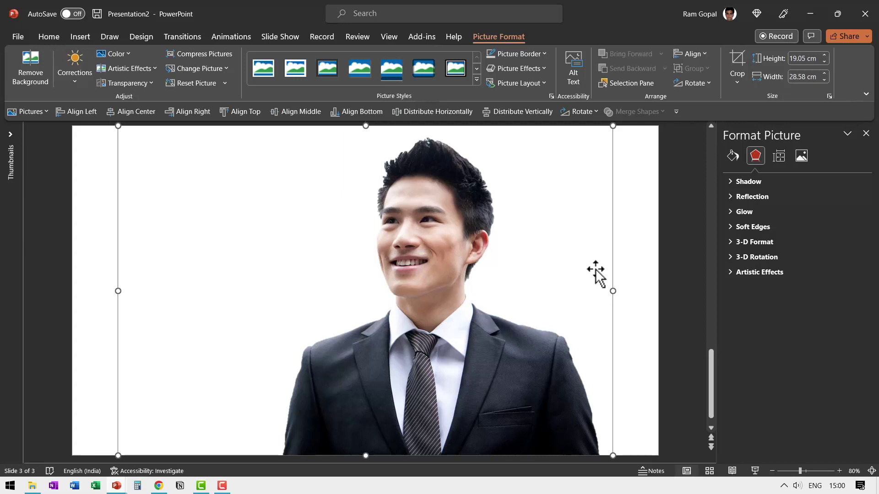
right_click(631, 222)
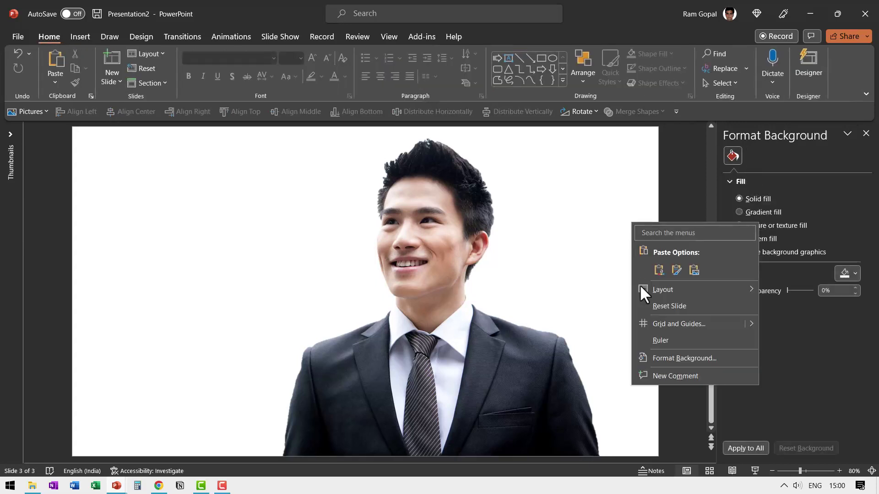
left_click(663, 359)
left_click(849, 274)
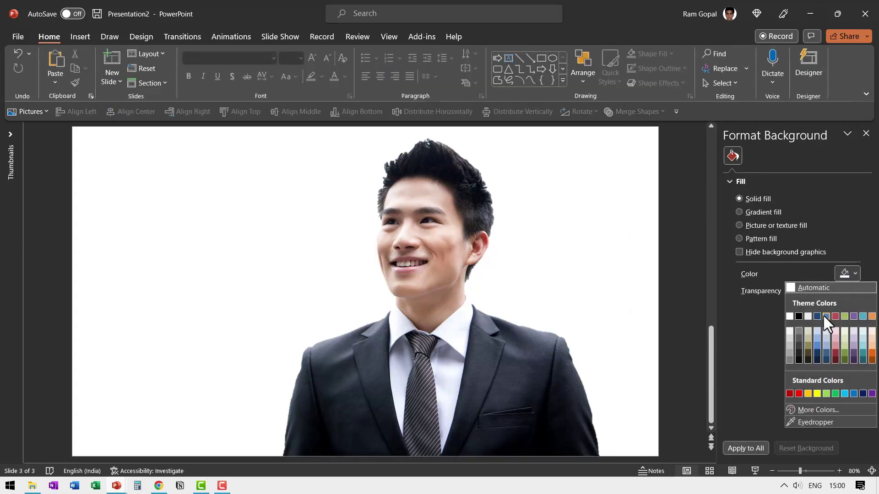
left_click(818, 354)
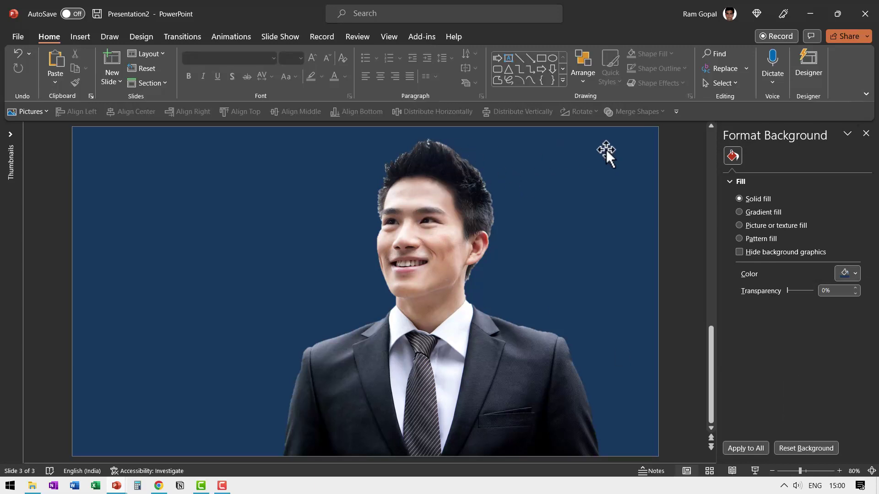
left_click(844, 274)
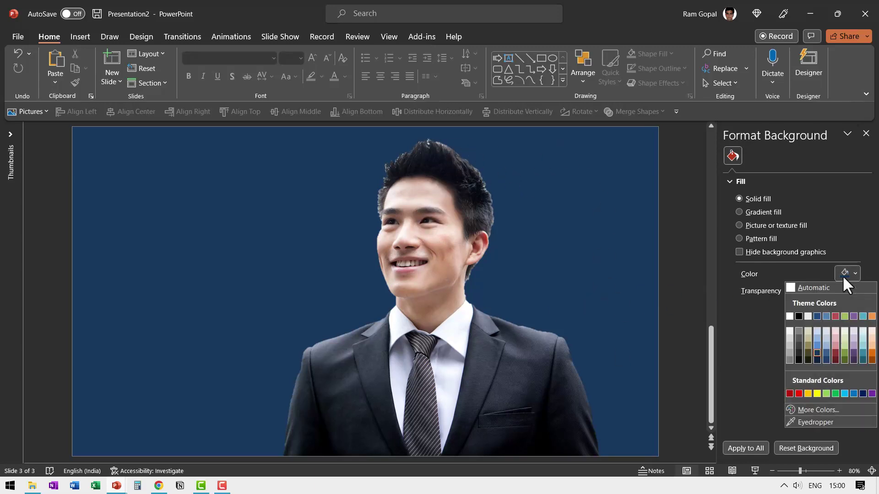
left_click(803, 287)
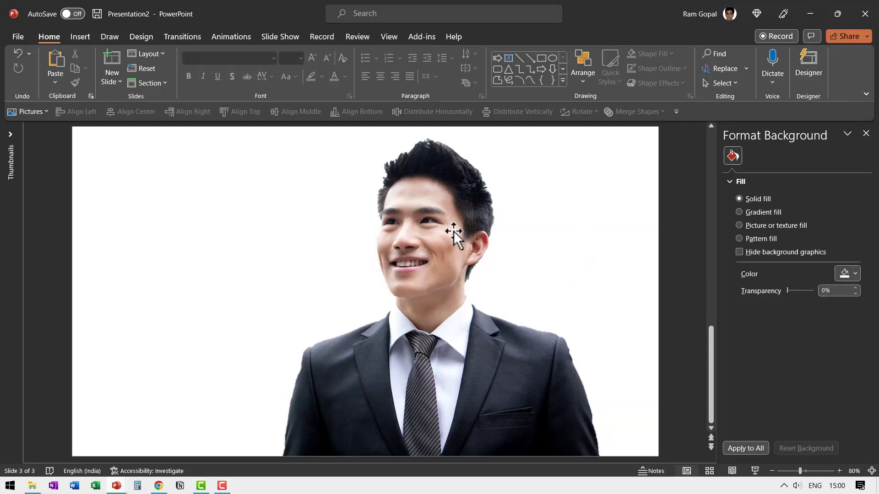
Step: Set the portrait's Sharpness to 100% and Brightness to -100%, turning it solid black
left_click(440, 226)
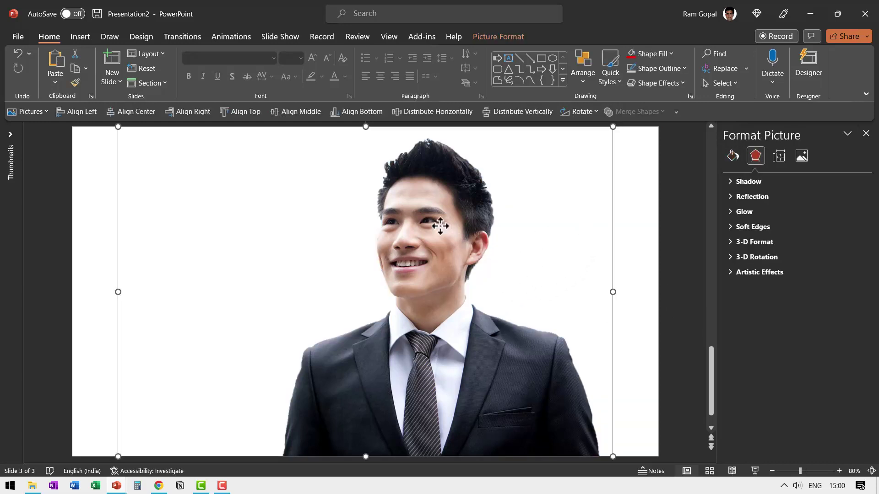
right_click(440, 226)
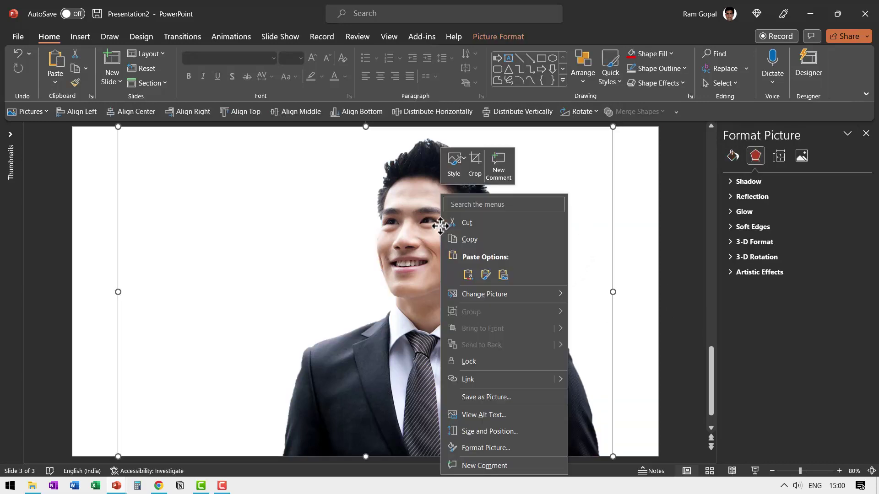
left_click(488, 447)
left_click(802, 155)
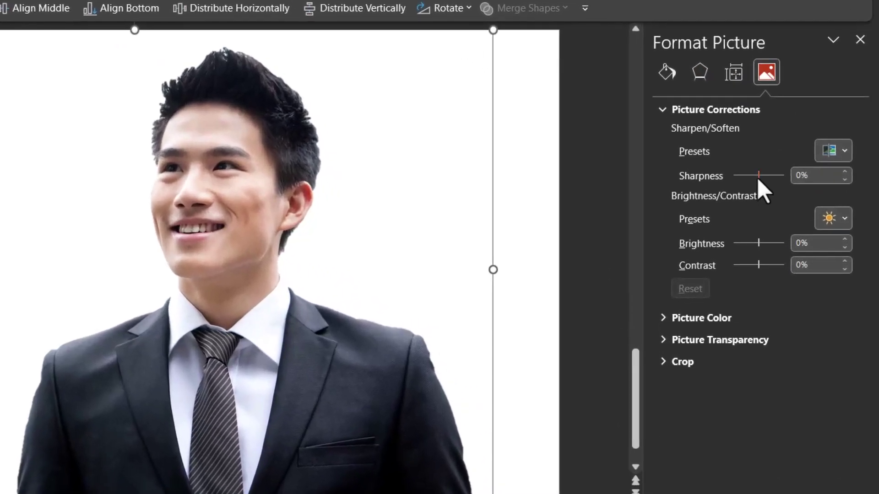
left_click(760, 176)
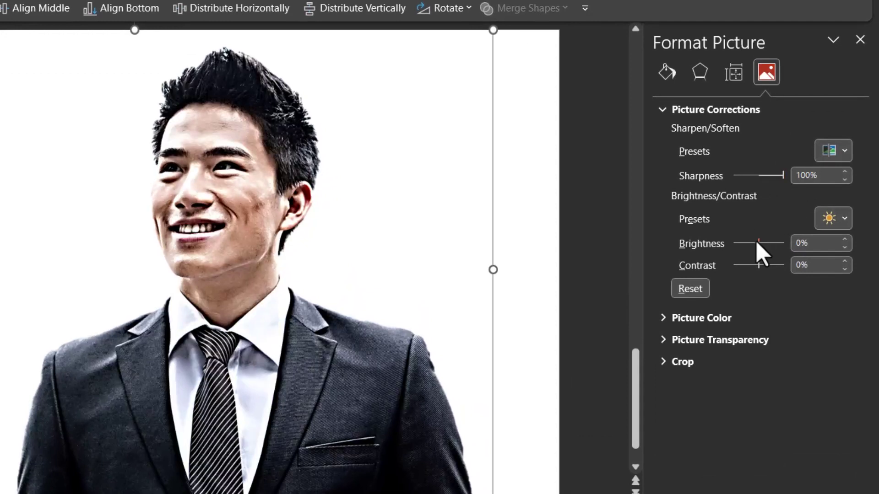
left_click_drag(758, 243, 671, 245)
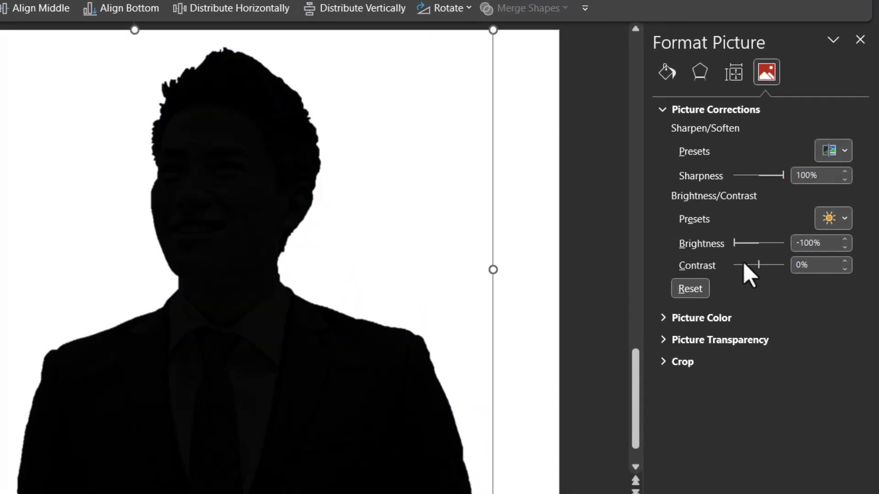
left_click(759, 265)
left_click(518, 302)
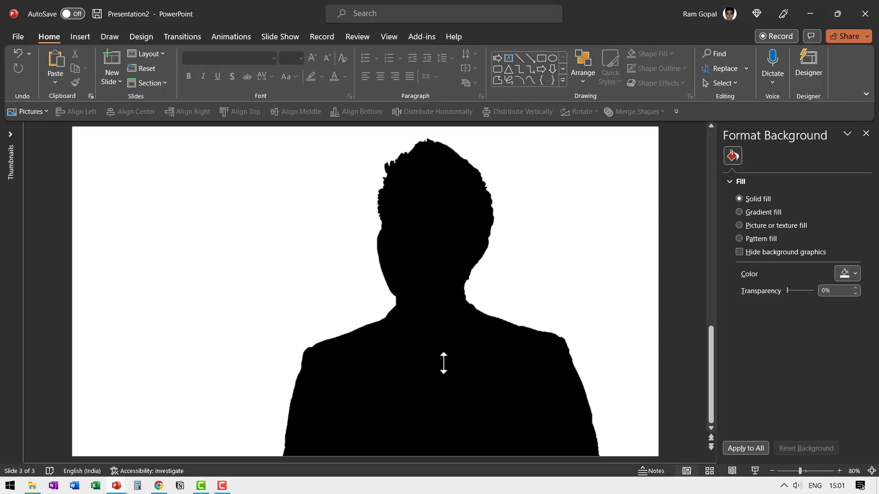
Step: Duplicate slide 3 as slide 4, then reset slide 3's picture to the original colour photo
right_click(24, 171)
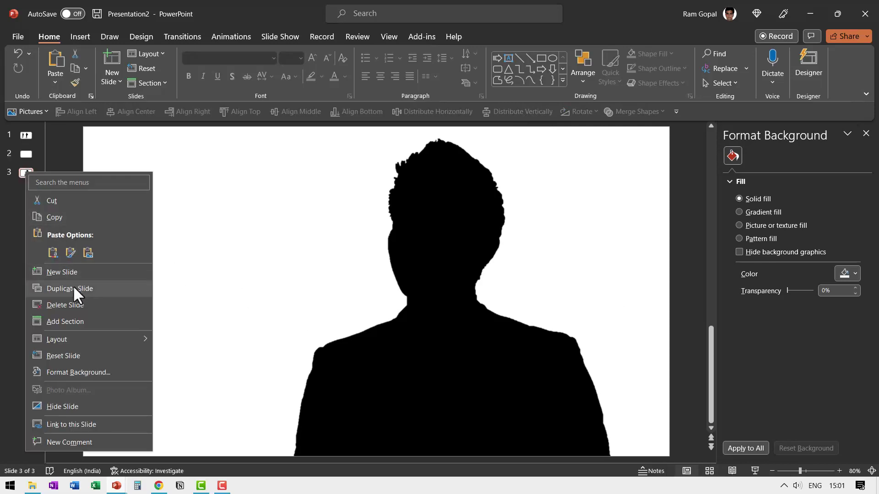
left_click(69, 289)
left_click(24, 171)
left_click(465, 240)
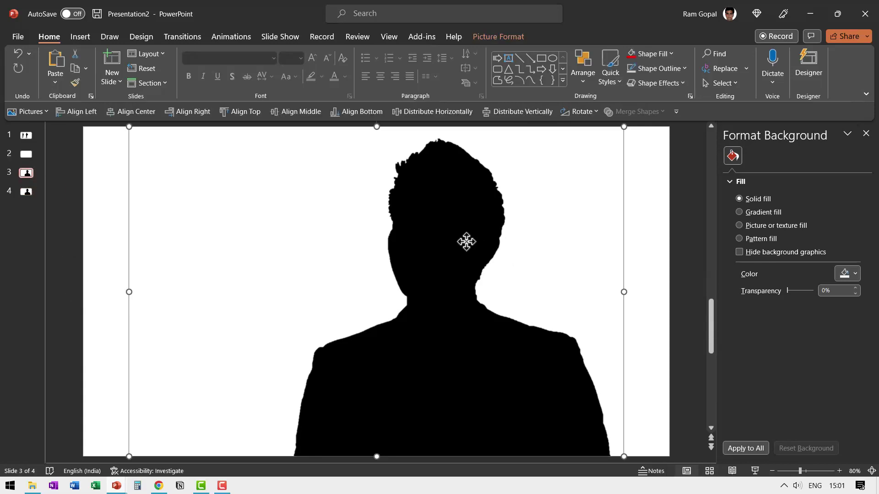
left_click(504, 35)
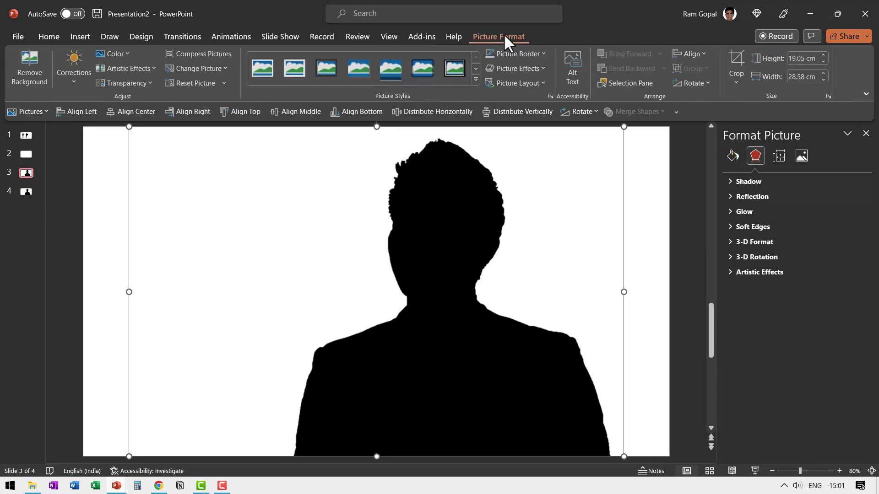
left_click(197, 83)
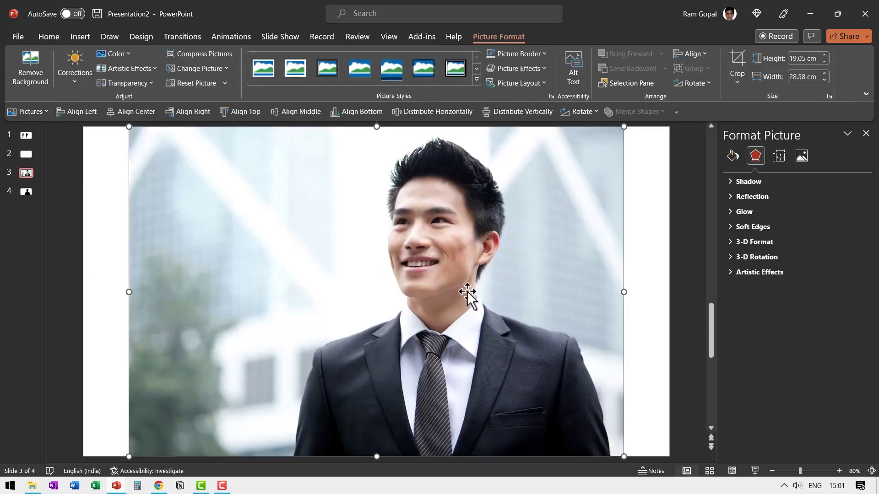
left_click(48, 39)
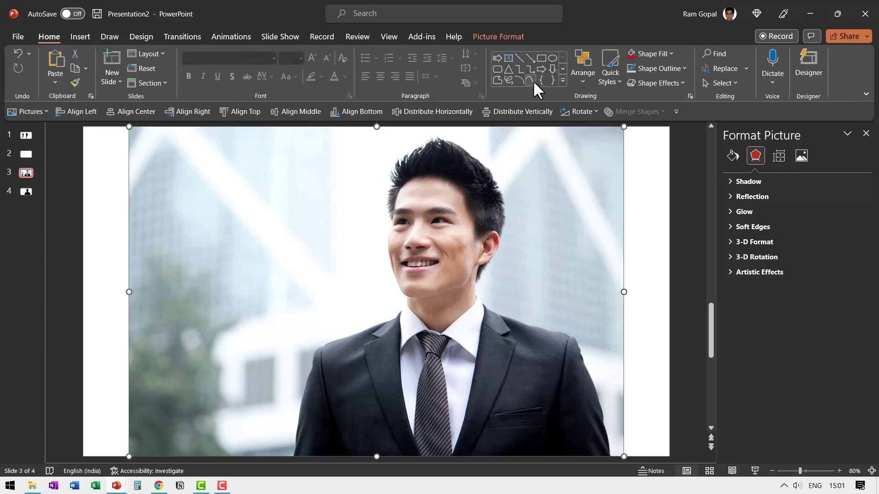
Step: Select the Curve shape tool and zoom the slide in to 130% on the collar area
left_click(562, 80)
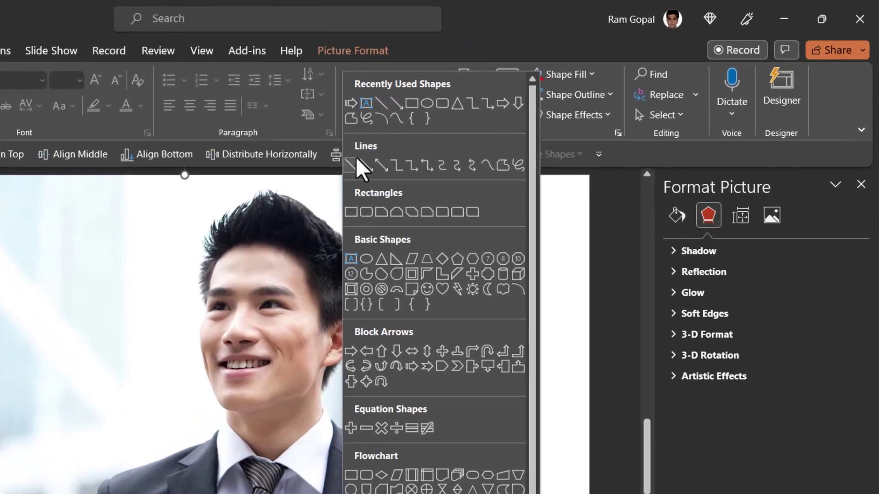
left_click(488, 166)
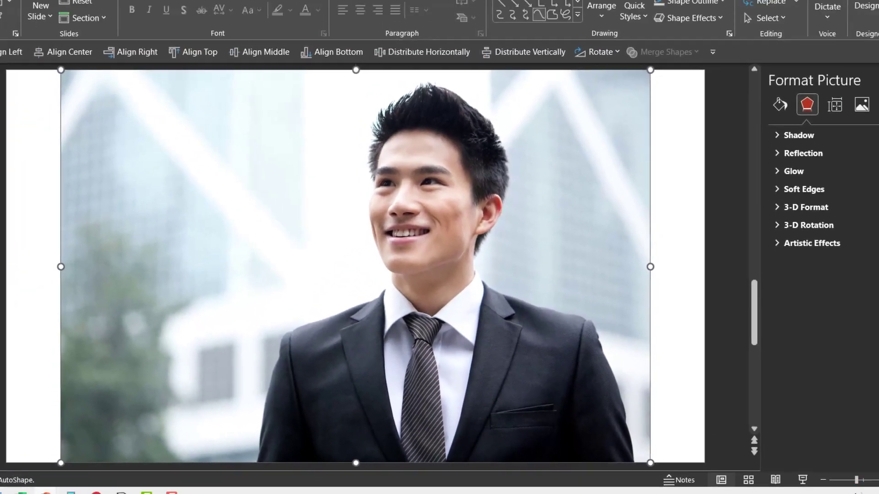
left_click(837, 471)
left_click(836, 471)
left_click(836, 471)
left_click(836, 471)
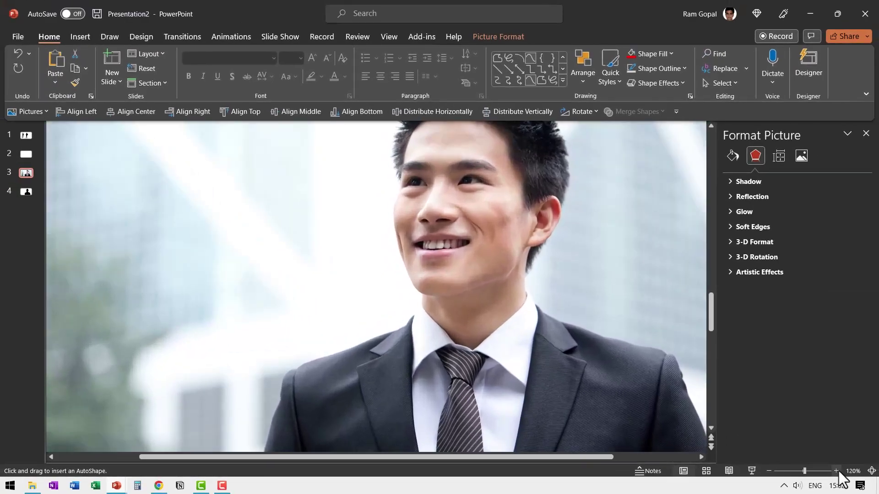
left_click(837, 471)
left_click_drag(711, 304, 713, 330)
Step: Trace the left shirt collar with curve points and close it into a filled shape
left_click(414, 229)
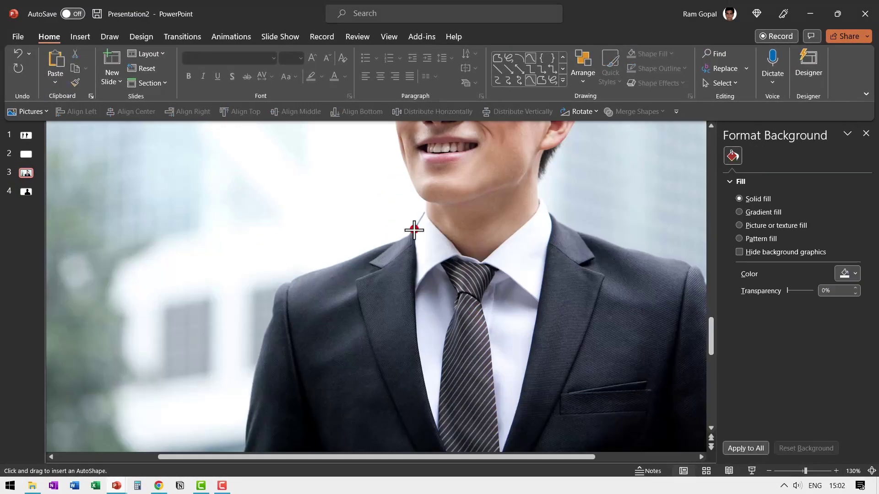
left_click(415, 261)
left_click(414, 293)
left_click(428, 270)
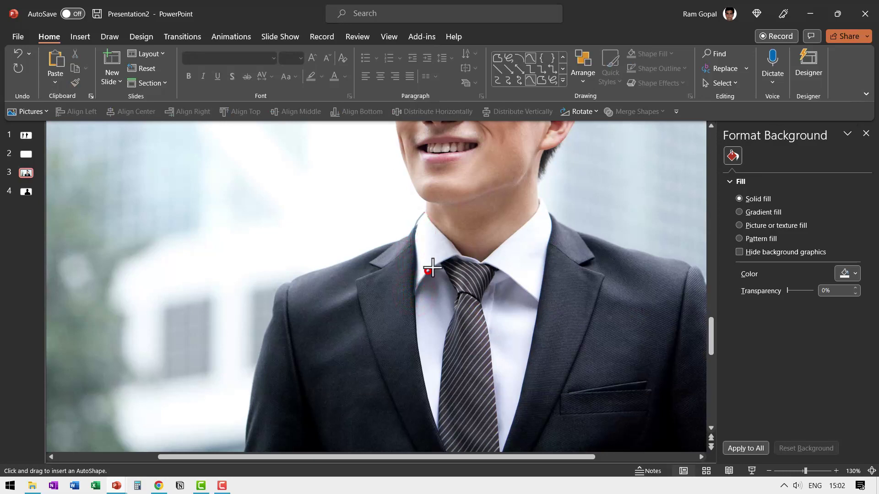
left_click(447, 255)
left_click(469, 254)
left_click(427, 216)
left_click(426, 211)
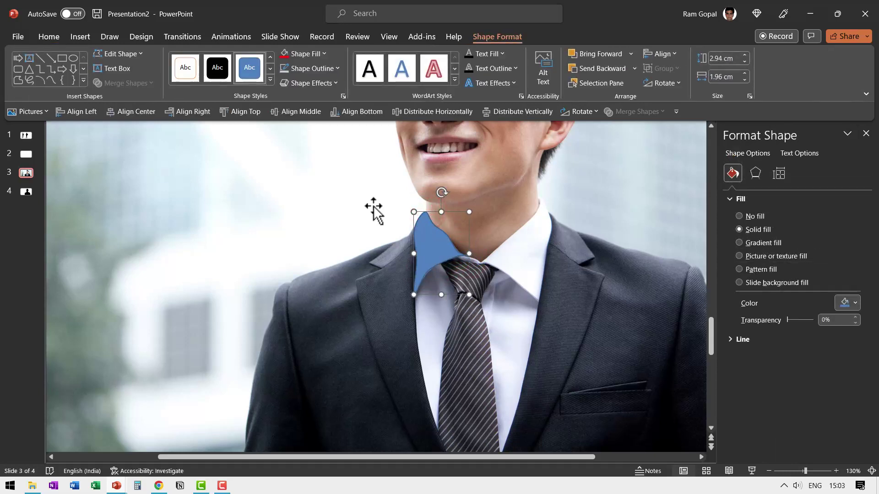
Step: Trace the right shirt collar from the tie knot up the neck and back as a closed curve
left_click(51, 80)
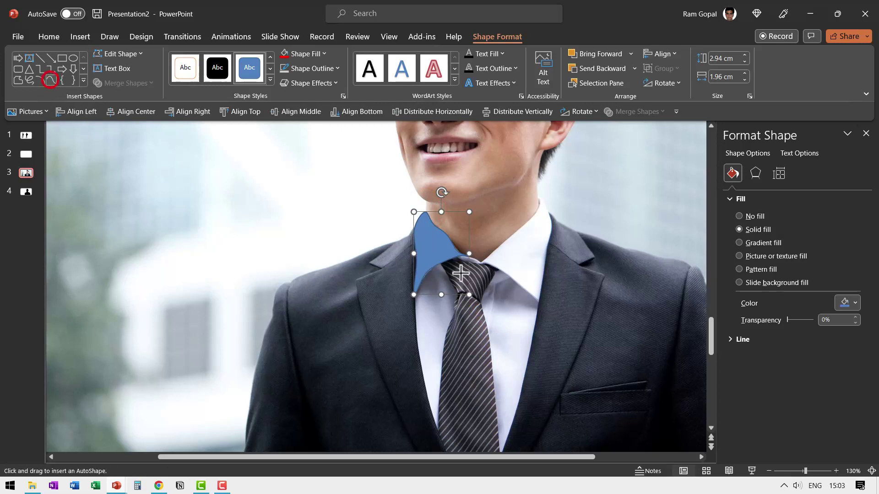
left_click(482, 262)
left_click(506, 241)
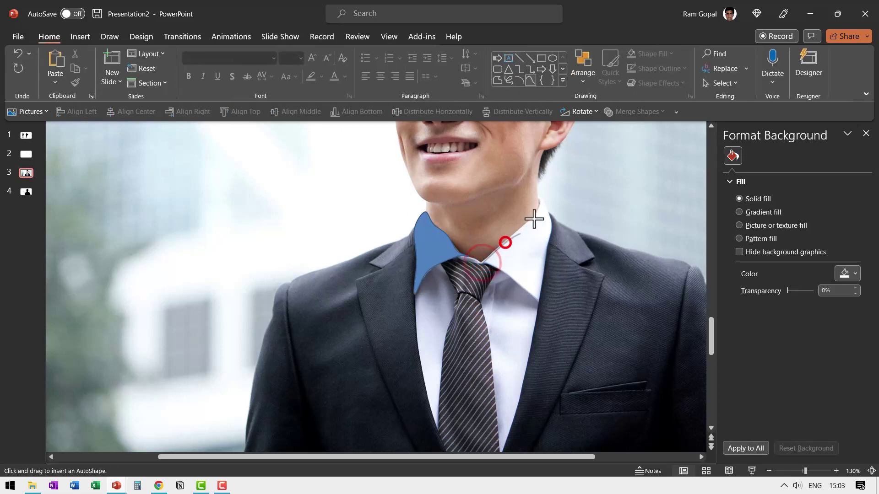
left_click(534, 216)
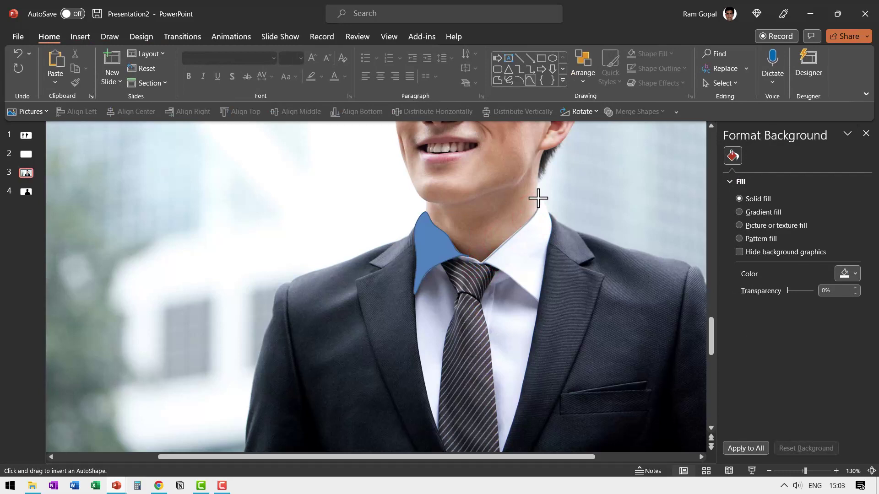
left_click(538, 198)
left_click(545, 207)
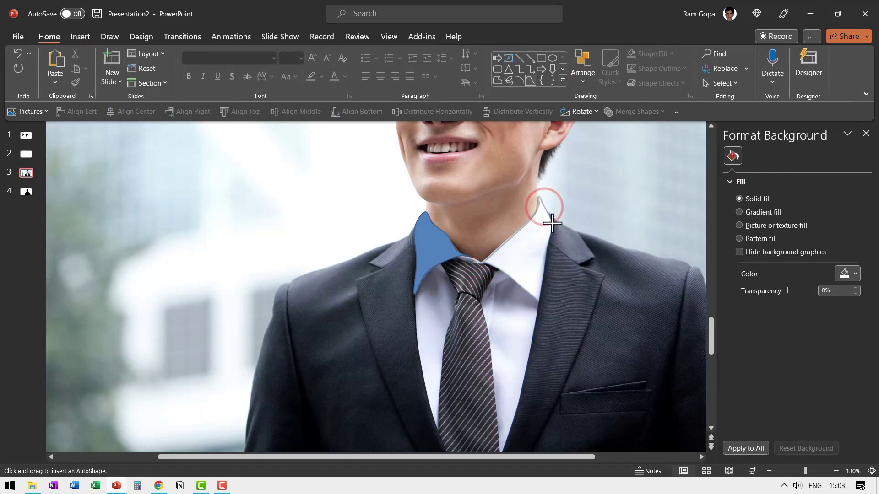
left_click(552, 222)
left_click(546, 251)
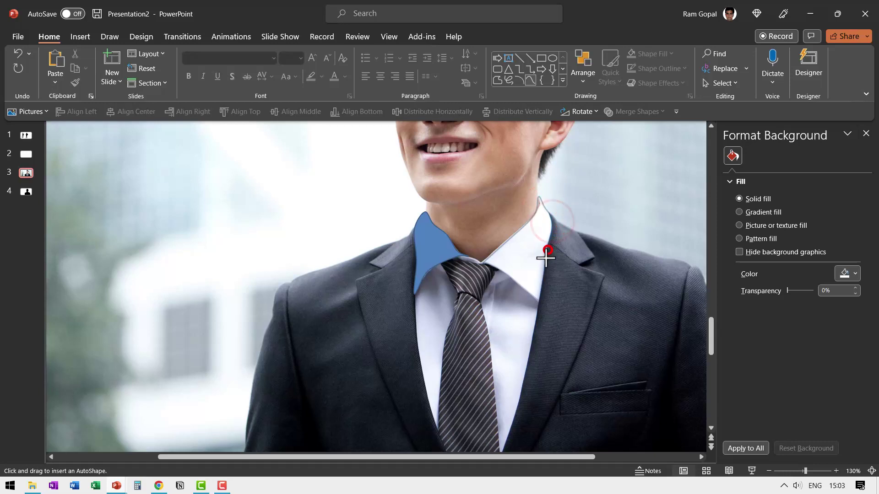
left_click(529, 296)
left_click(502, 271)
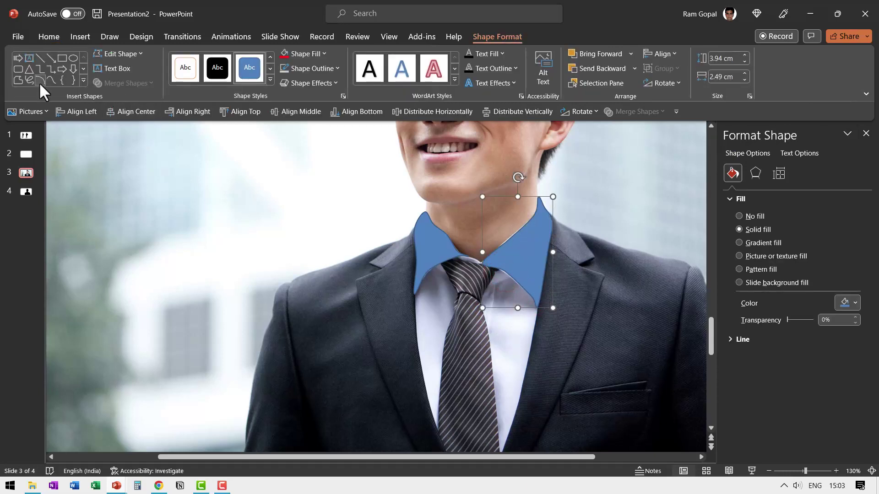
Step: Trace the tie knot as a closed, filled curve shape
left_click(51, 79)
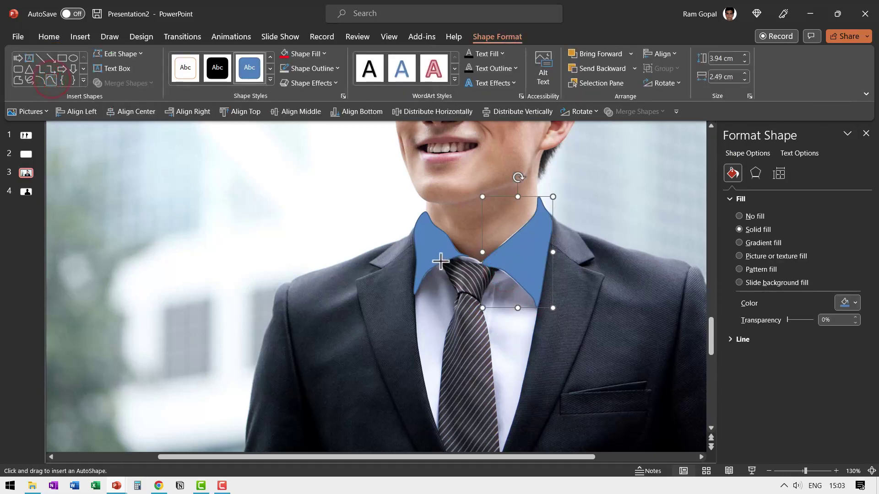
left_click(440, 263)
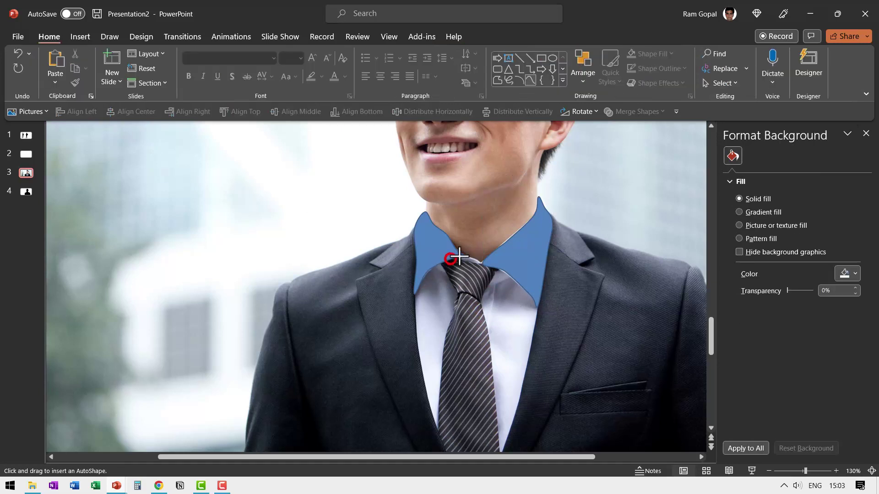
left_click(483, 264)
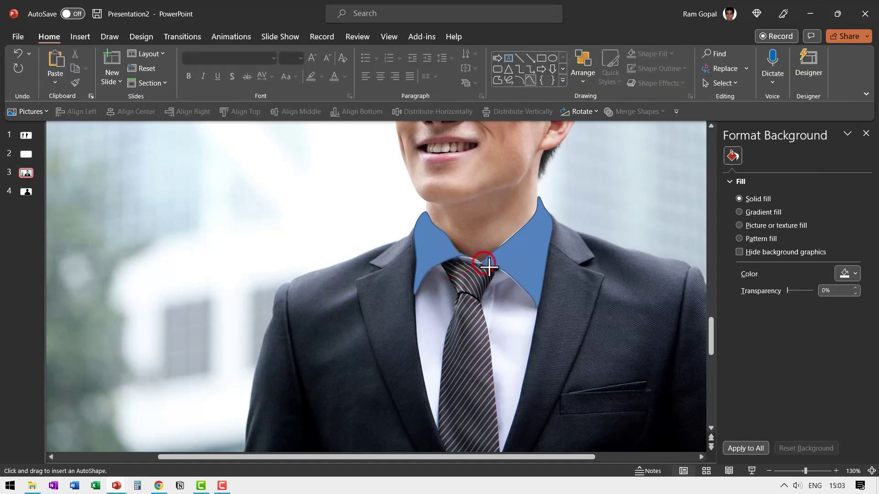
left_click(497, 272)
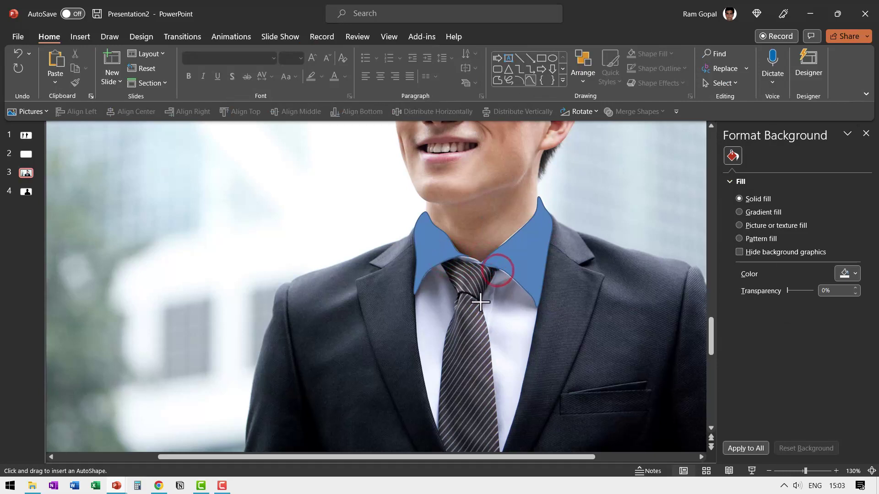
left_click(478, 302)
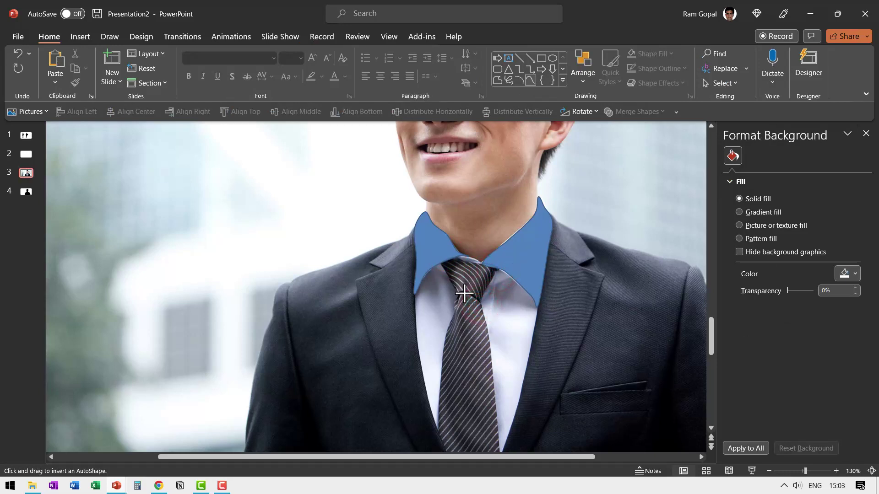
left_click(455, 290)
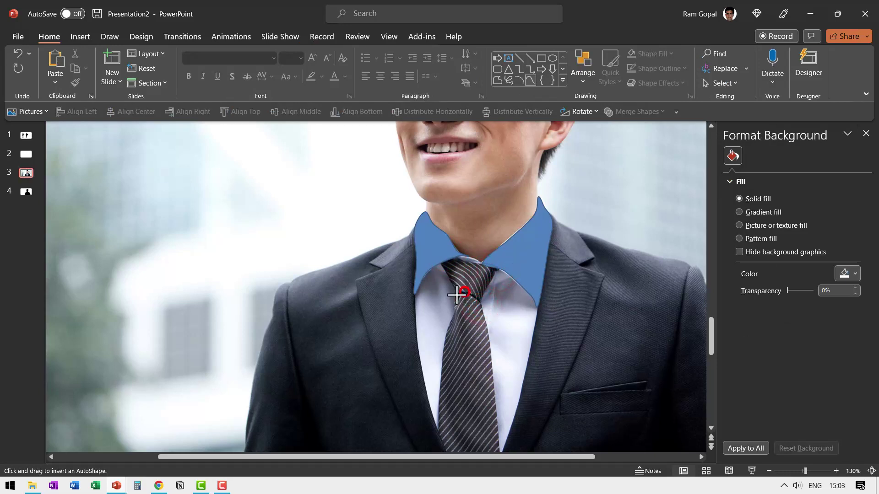
left_click(455, 261)
left_click(466, 348)
Step: Trace the tie body from below the knot to its bottom edge as another closed curve
scroll(499, 220, "down", 1)
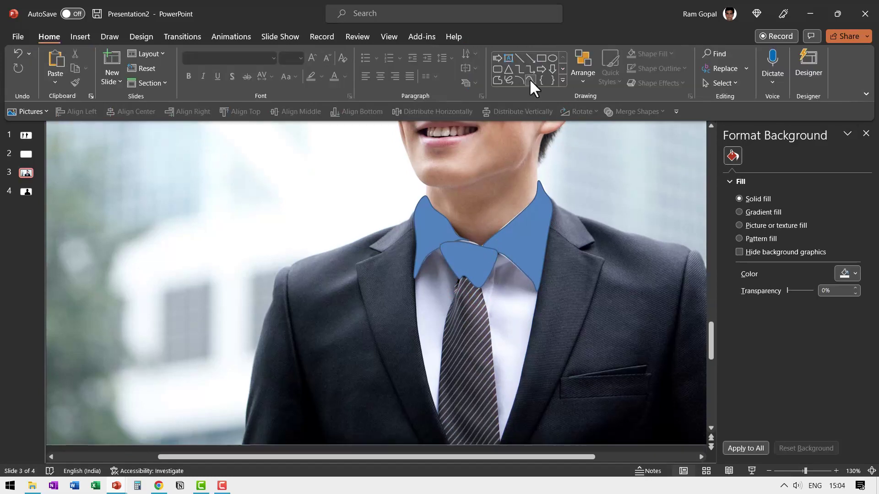
left_click(529, 79)
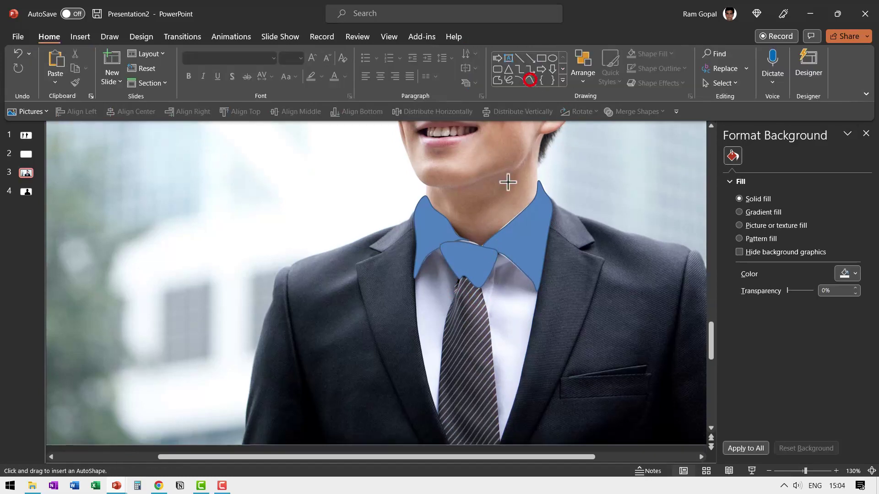
left_click(457, 283)
left_click(452, 289)
left_click(453, 297)
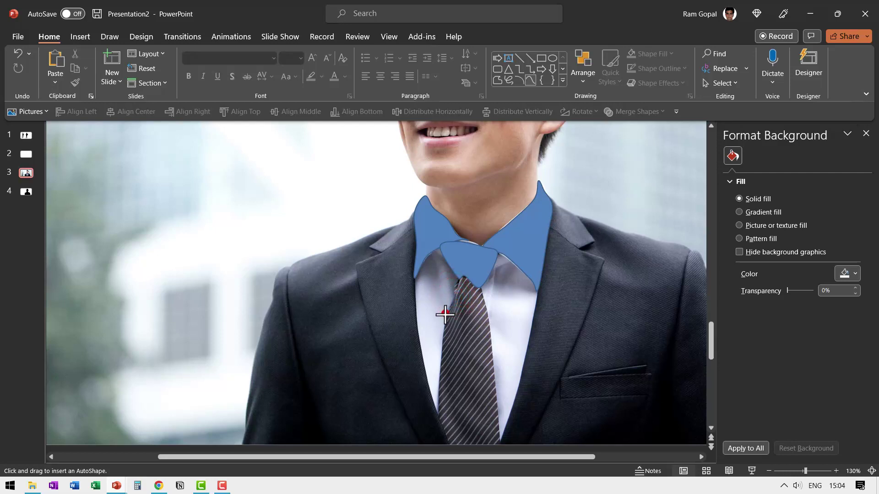
left_click(445, 314)
left_click(439, 359)
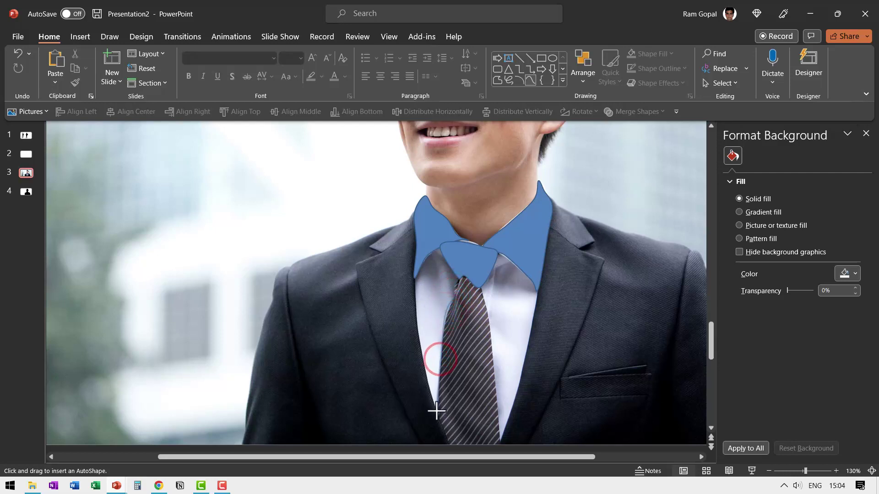
left_click(437, 416)
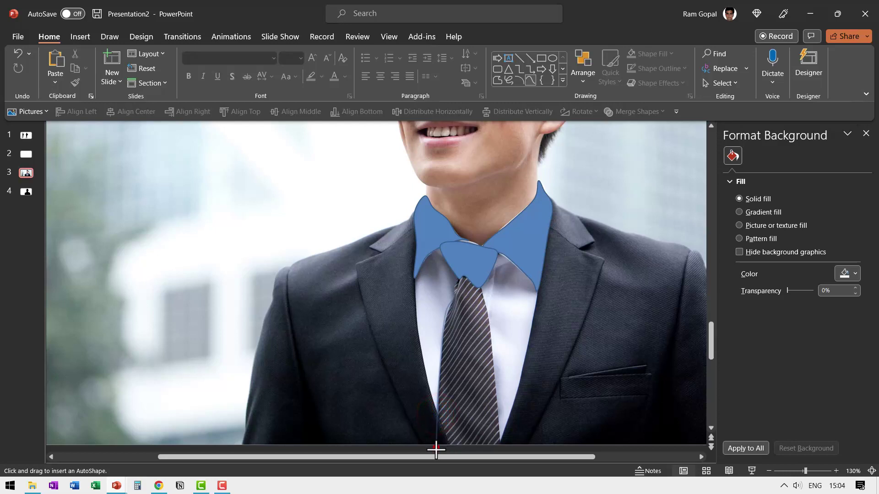
left_click(435, 449)
left_click(502, 451)
left_click(484, 297)
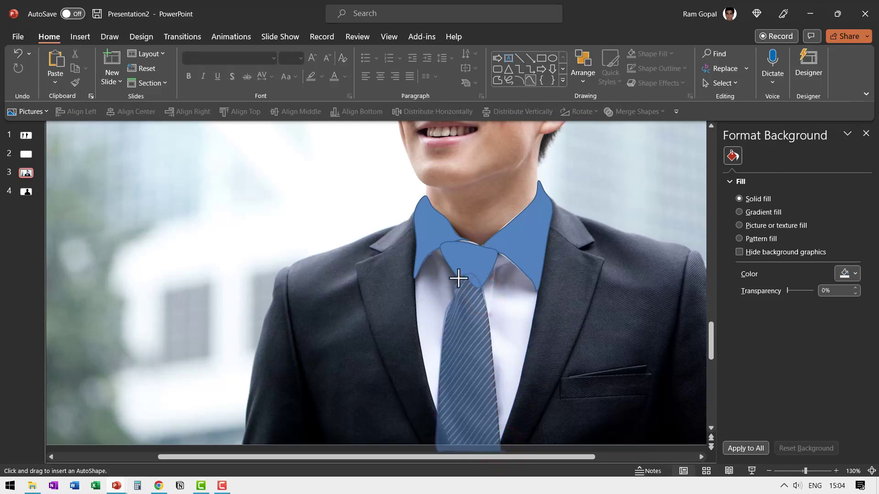
left_click(458, 278)
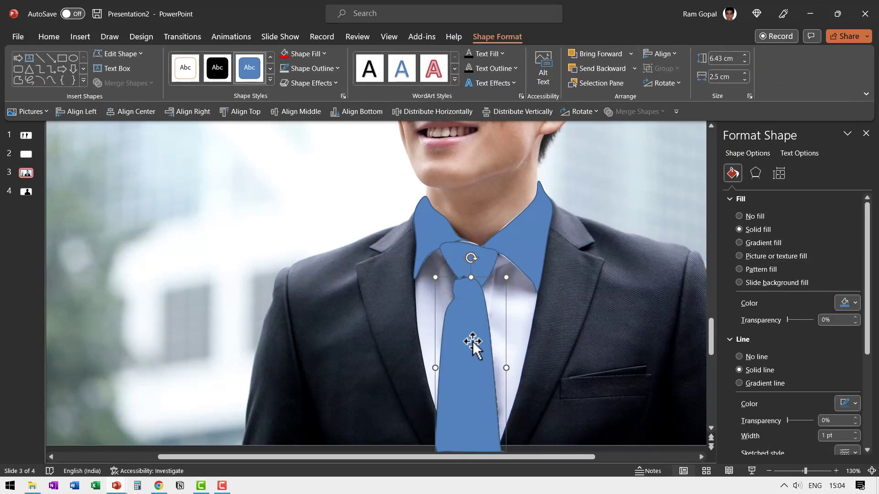
Step: Edit the tie's points to raise its top point up under the knot
right_click(464, 302)
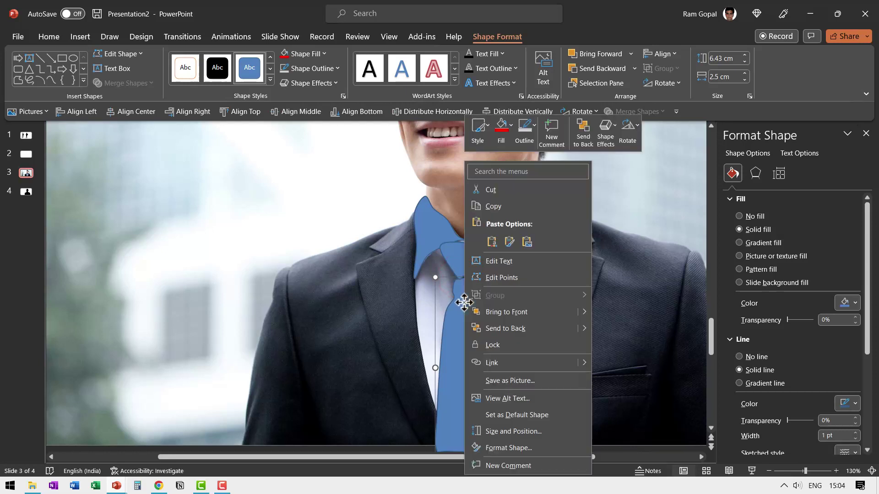
left_click(501, 280)
left_click_drag(457, 280, 463, 274)
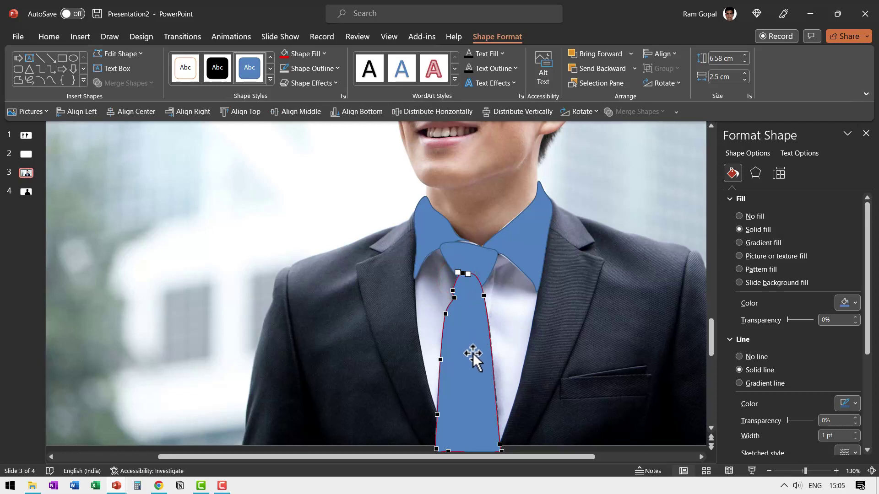
left_click(594, 359)
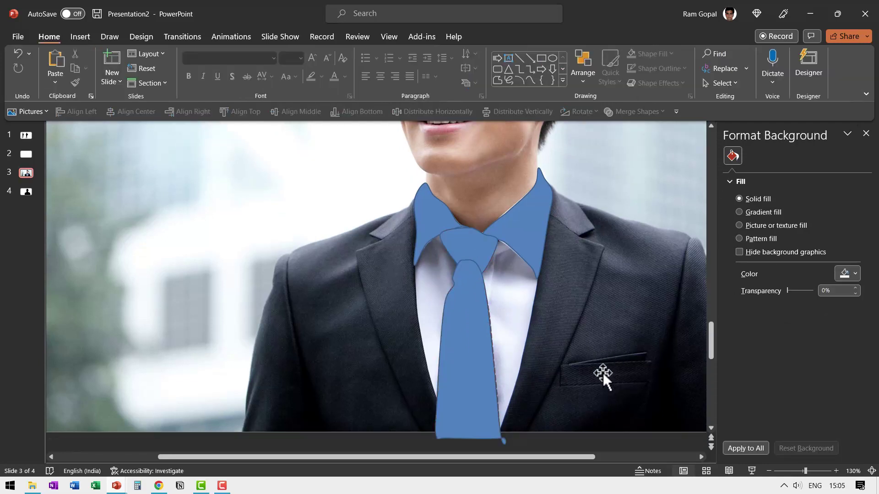
Step: Union the tie knot and tie body into a single tie shape
left_click(469, 248)
left_click(464, 294, "shift")
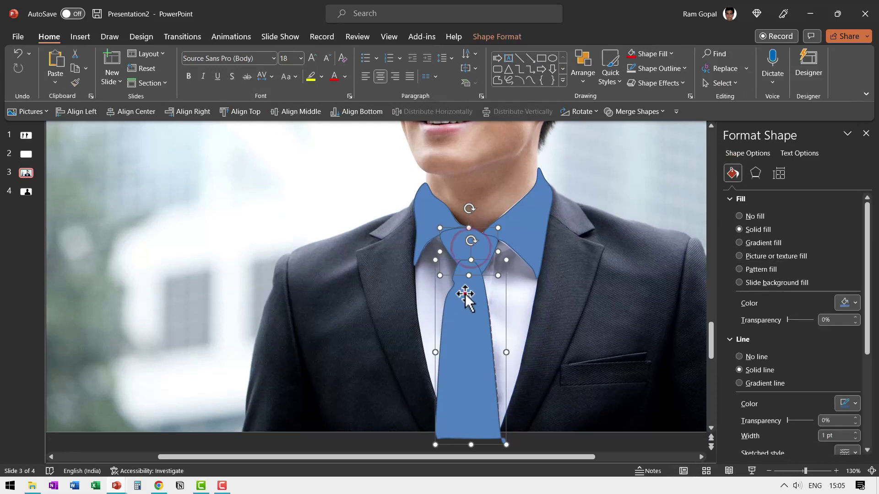
left_click(645, 111)
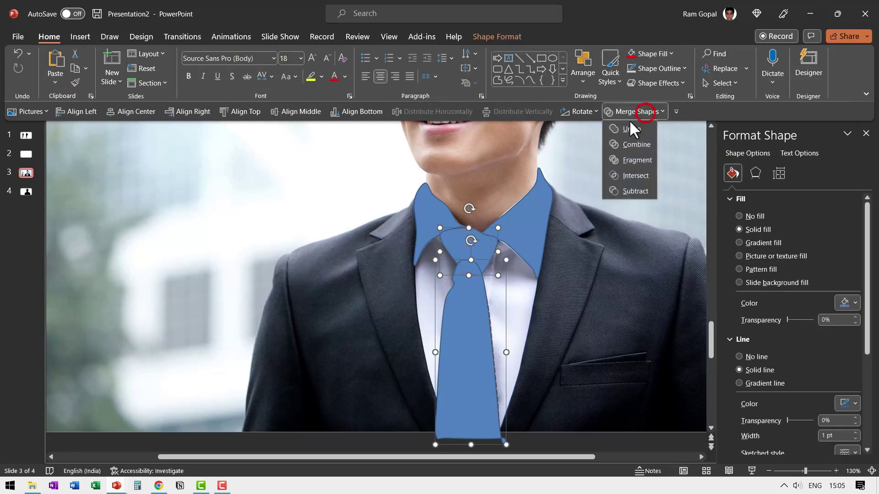
left_click(625, 125)
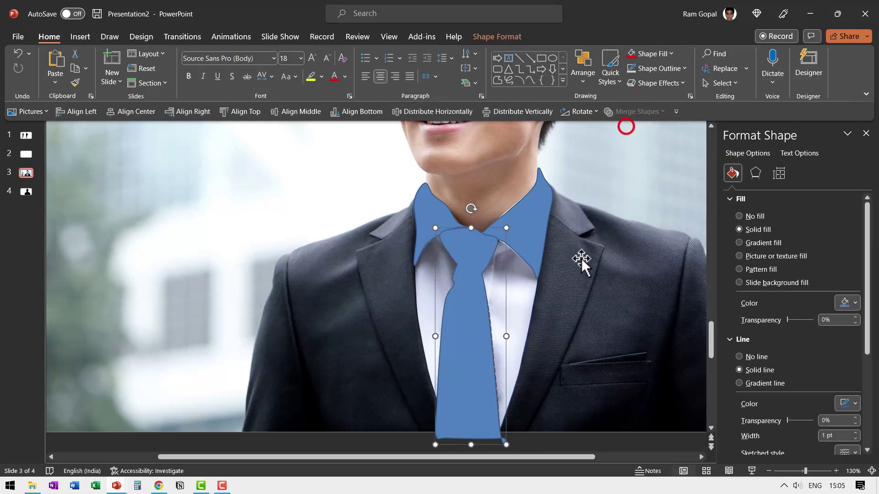
Step: Union the two collar halves into one collar, select it with the tie, and go to slide 4
left_click(518, 231)
left_click(425, 218, "shift")
left_click(638, 112)
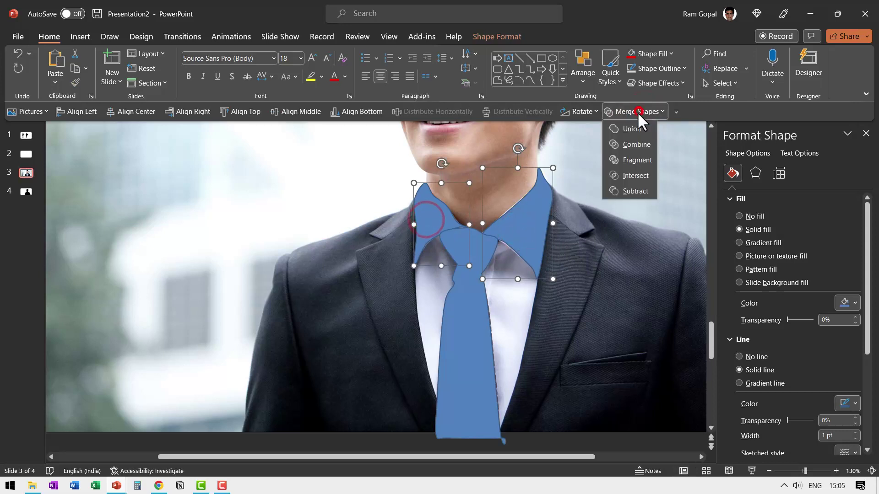
left_click(626, 129)
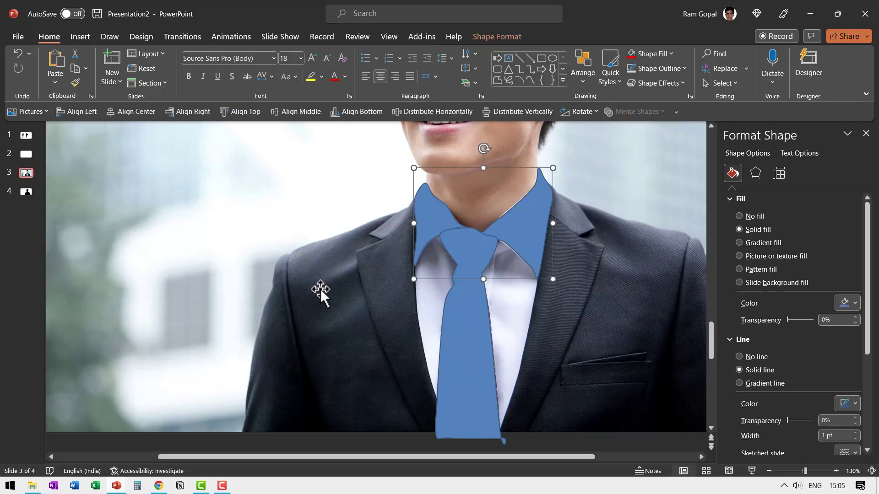
left_click(474, 295, "shift")
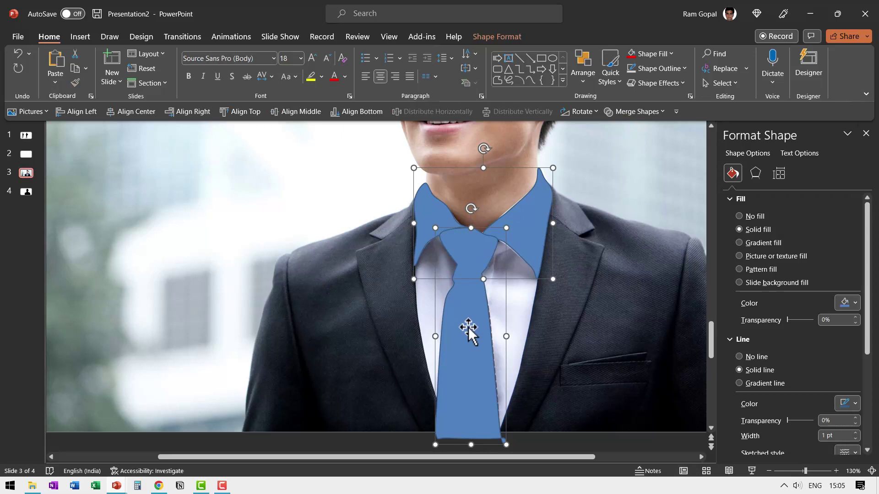
left_click(25, 192)
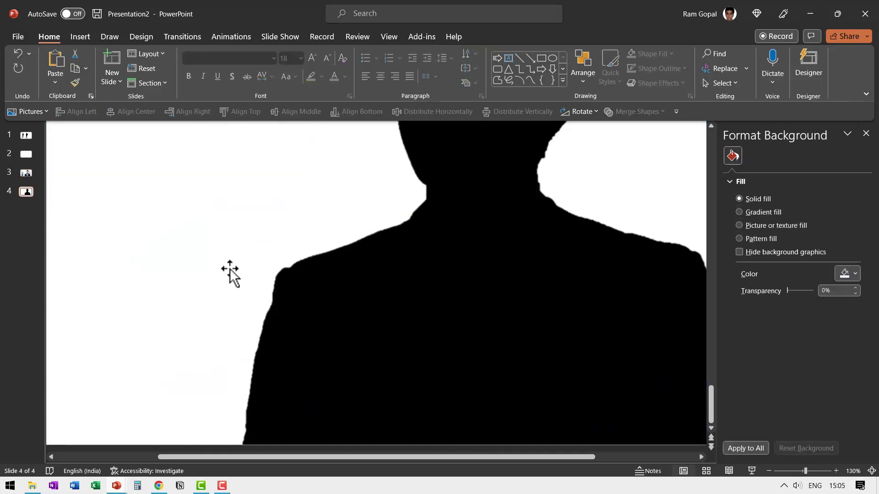
Step: Fit the slide to the window and paste the collar and tie onto the silhouette
left_click(871, 470)
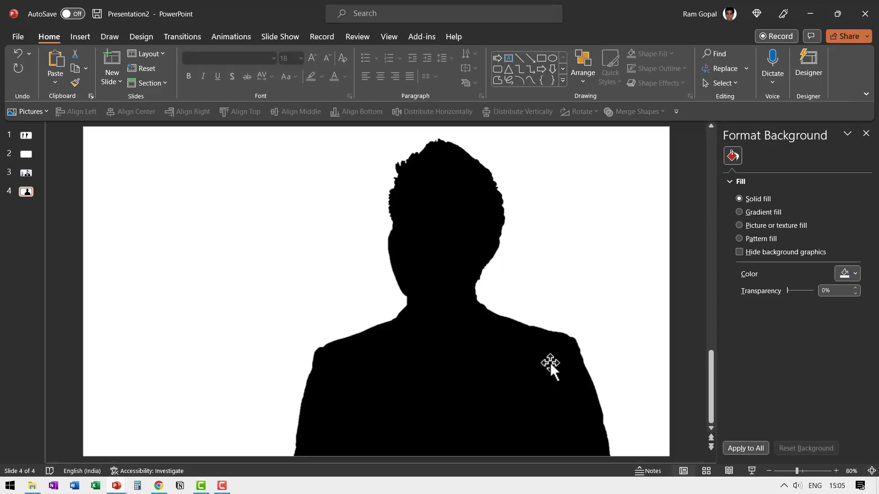
key("ctrl+v")
key("Escape")
left_click(649, 299)
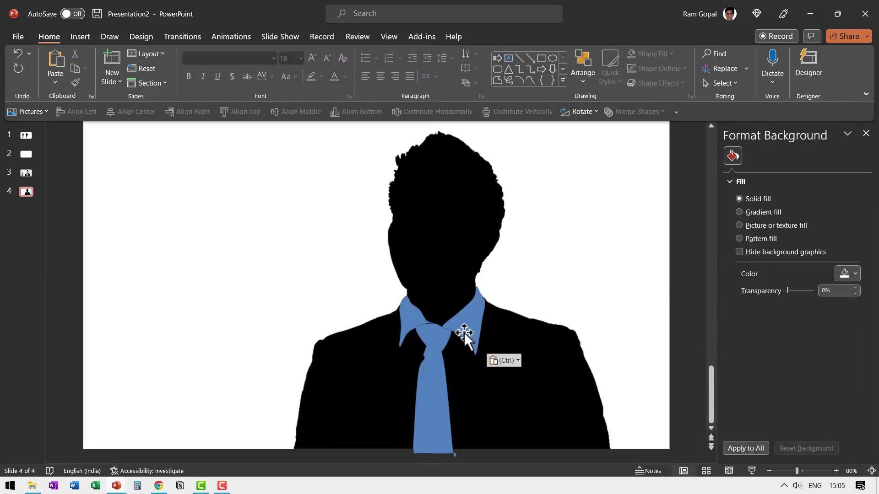
Step: Fill the collar light gray and remove its outline
left_click(468, 328)
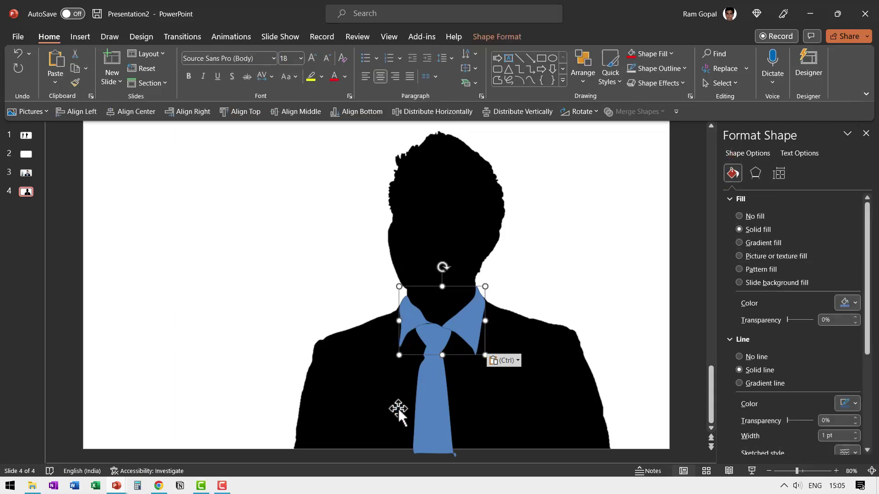
left_click(657, 53)
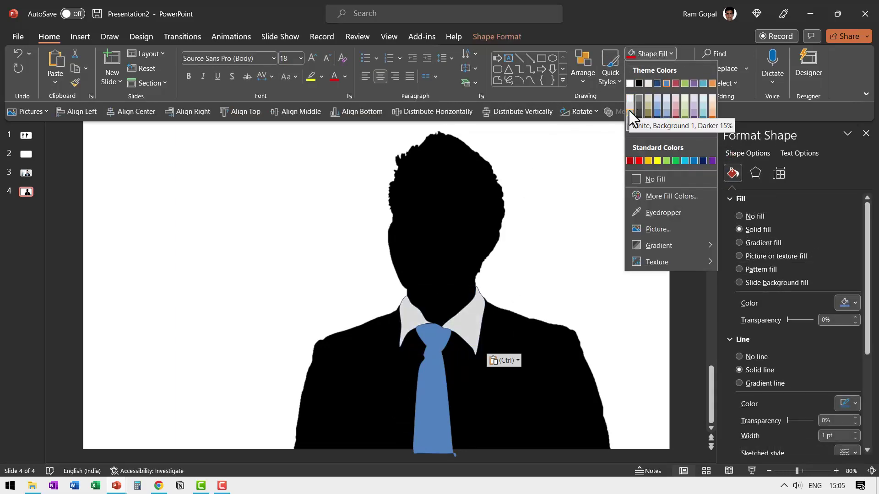
left_click(629, 111)
left_click(658, 68)
left_click(655, 196)
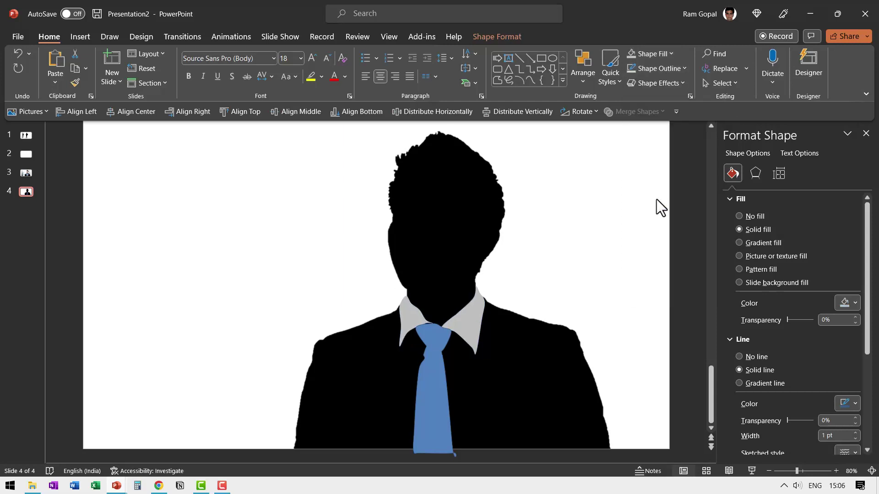
Step: Fill the tie white
left_click(440, 378)
left_click(657, 51)
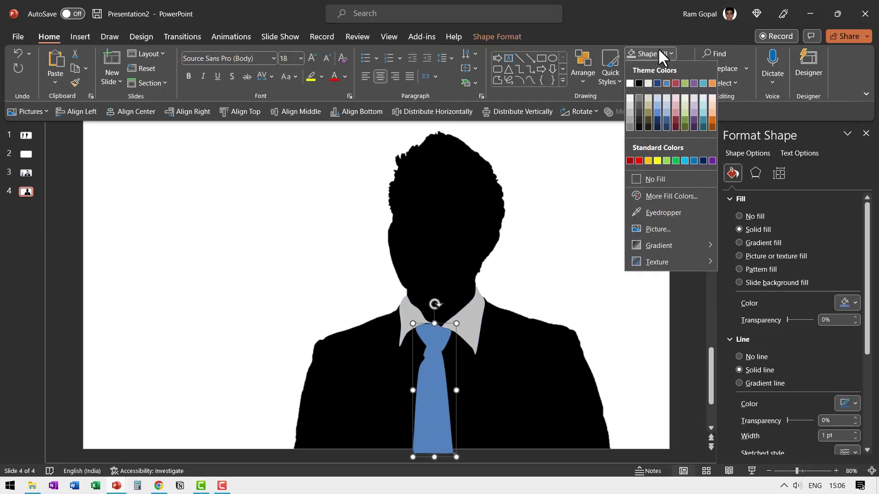
left_click(631, 83)
left_click(659, 224)
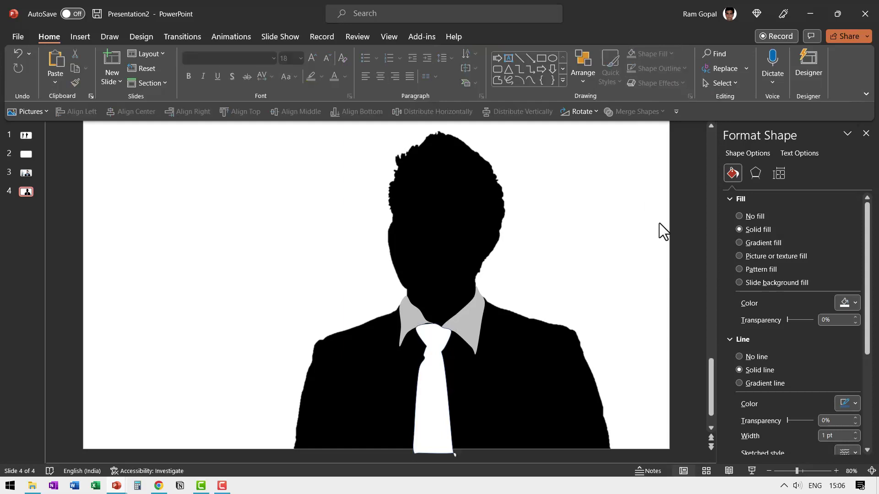